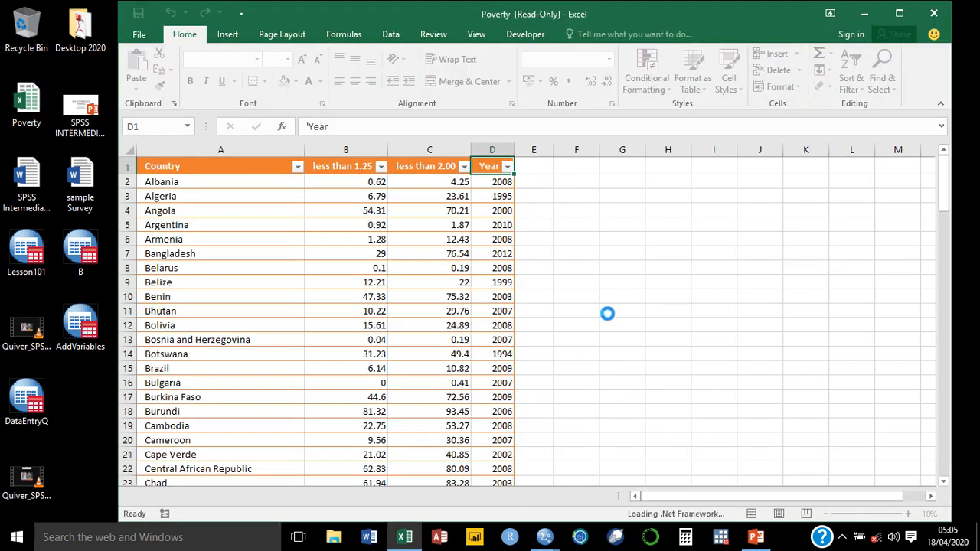
Step: Switch to the empty Untitled3 dataset in SPSS and look through the available data export formats
mouse_move(552, 541)
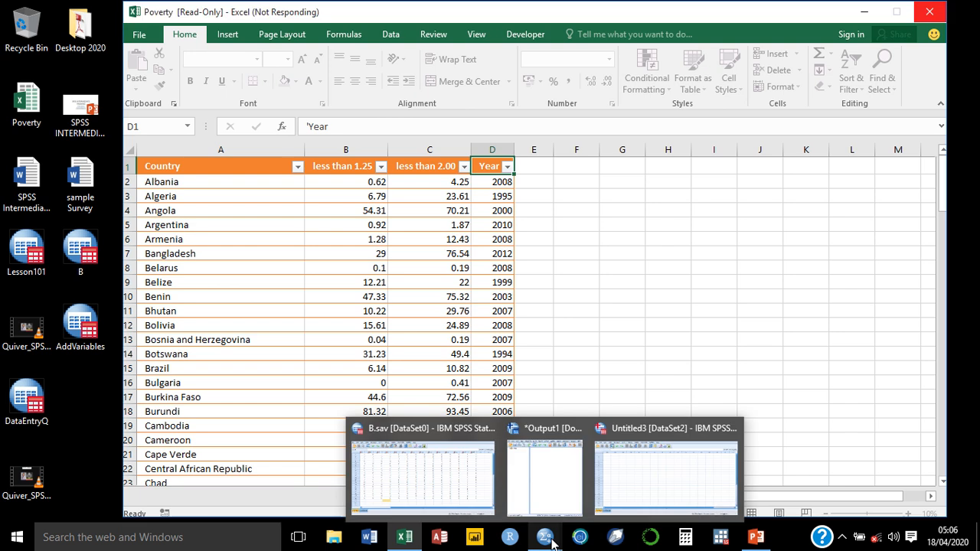
mouse_move(466, 487)
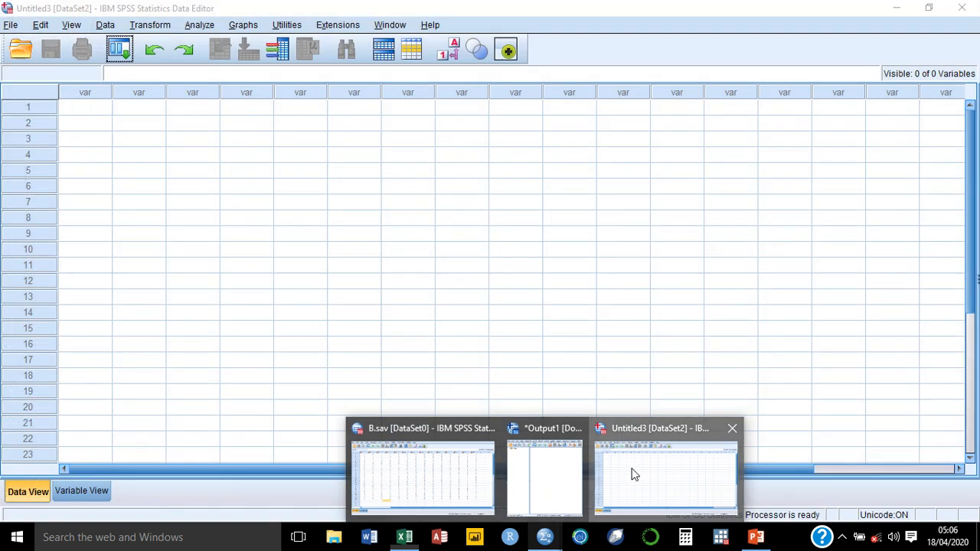
left_click(631, 472)
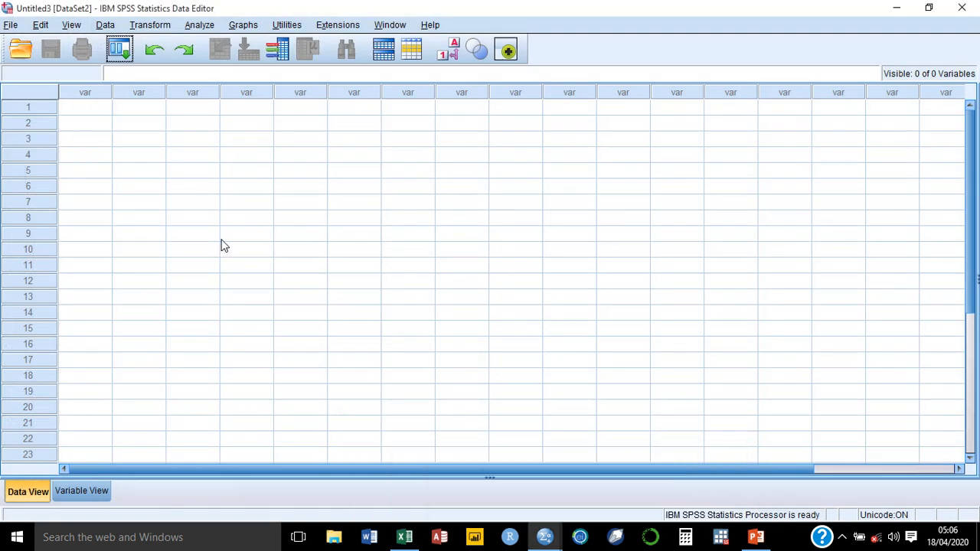
left_click(10, 30)
mouse_move(42, 170)
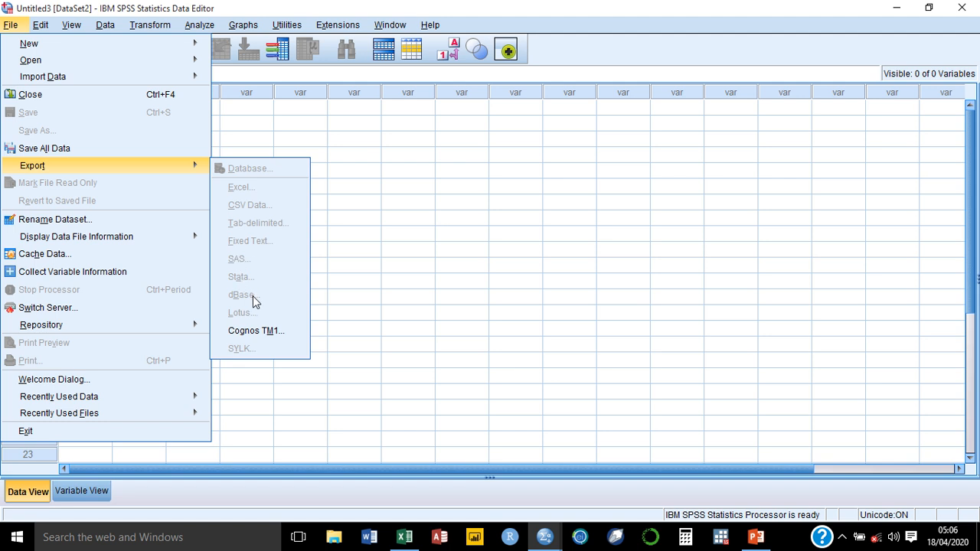
Step: Return to the Poverty workbook in Excel, dismissing its external data connections warning and minimizing the SPSS data editor
key("alt+Tab")
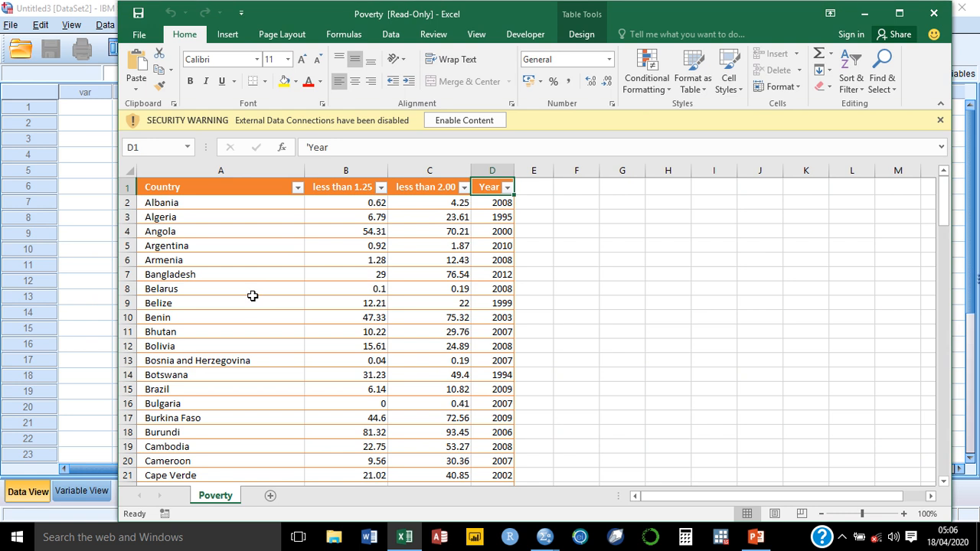
left_click(942, 123)
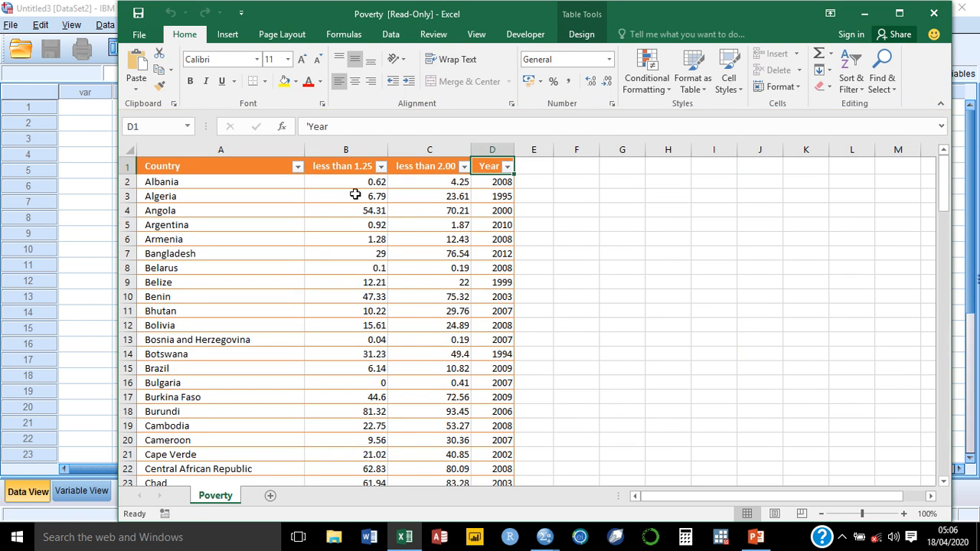
left_click(90, 195)
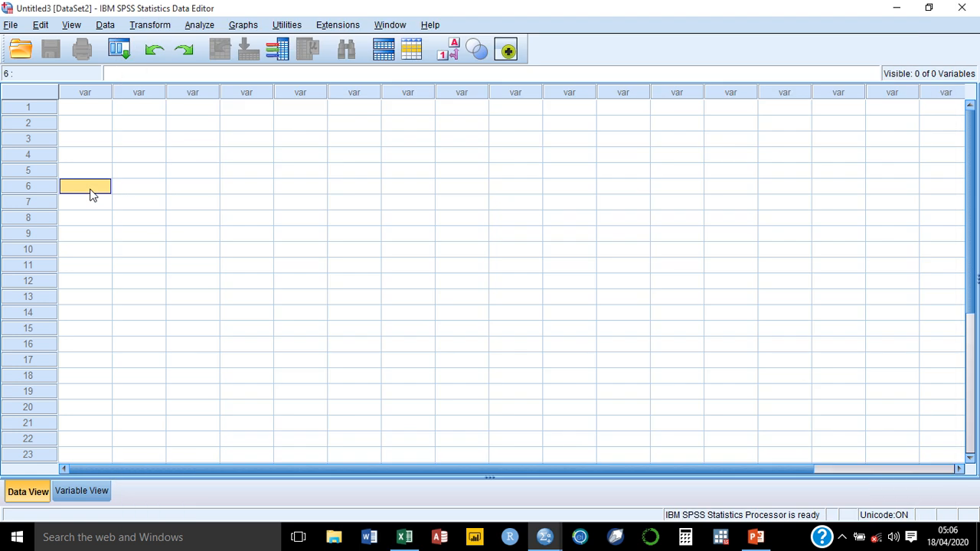
left_click(896, 9)
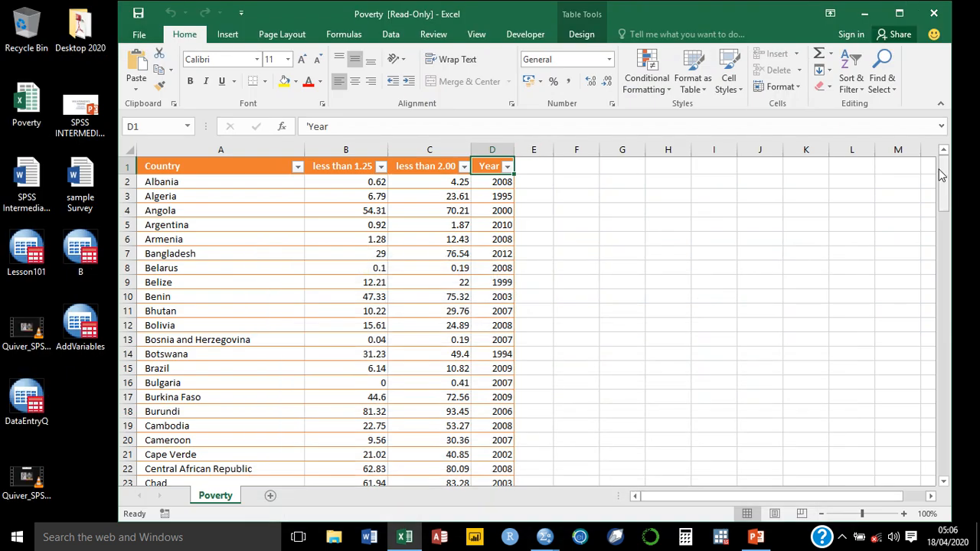
Step: Examine the Poverty table's column headings from Country through Year, comparing the two poverty threshold columns
mouse_move(944, 166)
left_mouse_down()
mouse_move(949, 224)
mouse_move(946, 163)
left_mouse_up()
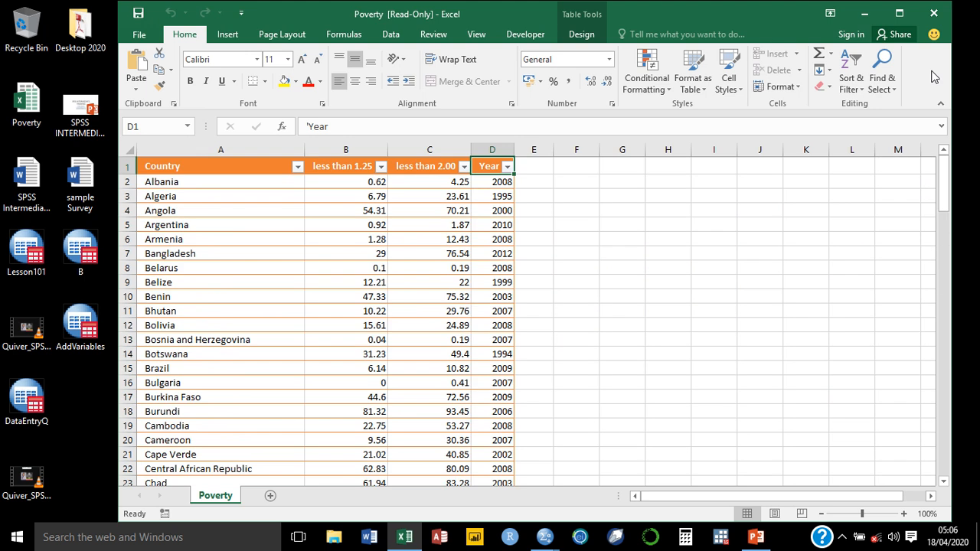
left_click(219, 167)
key("Right")
key("Right")
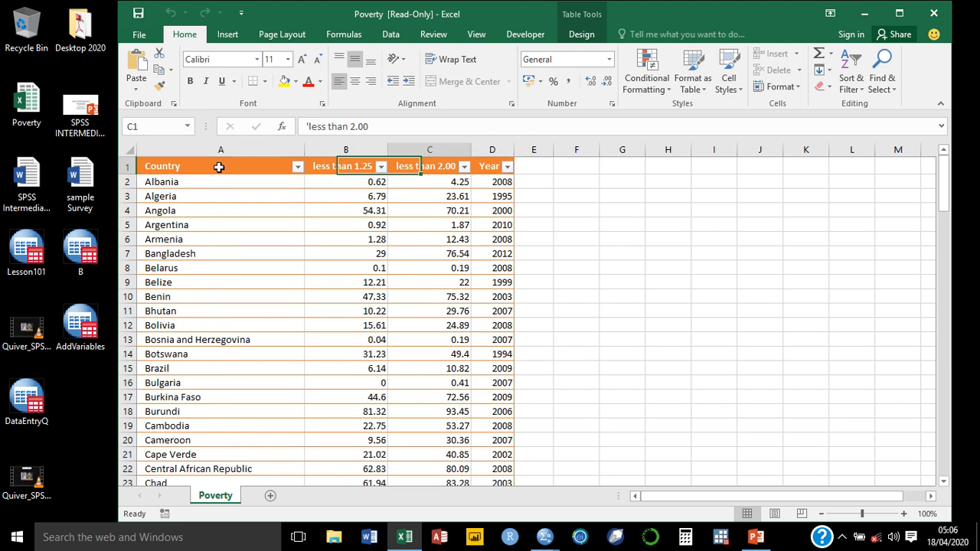
key("Right")
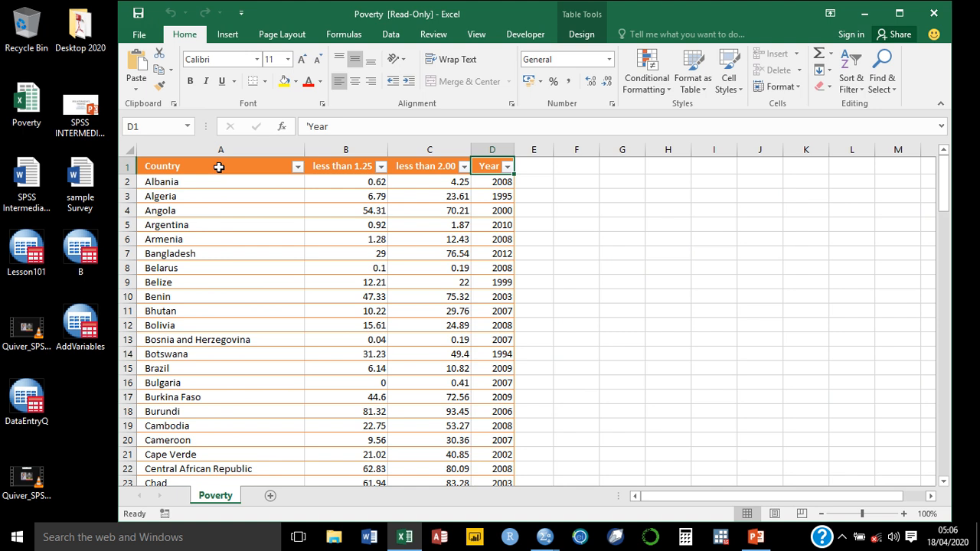
key("Left")
key("Left")
key("Left")
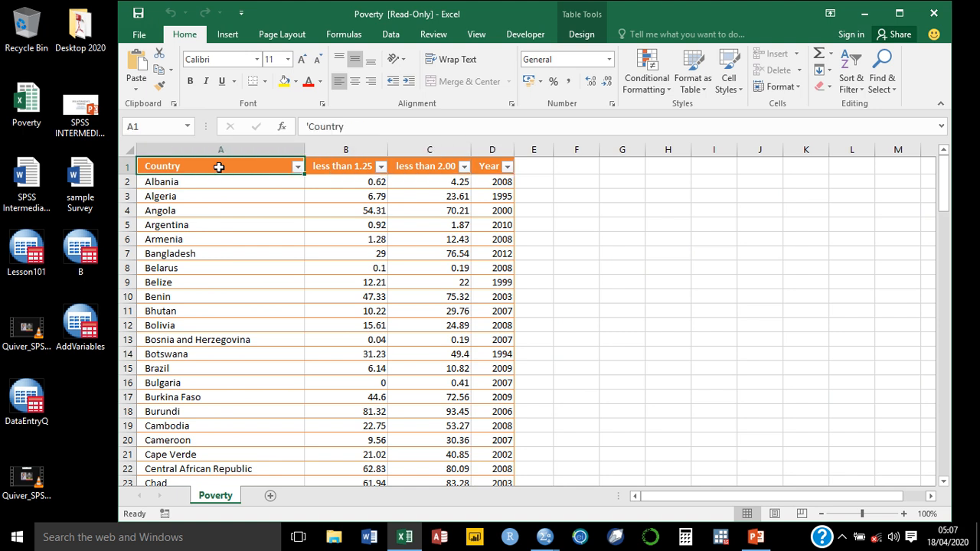
key("Right")
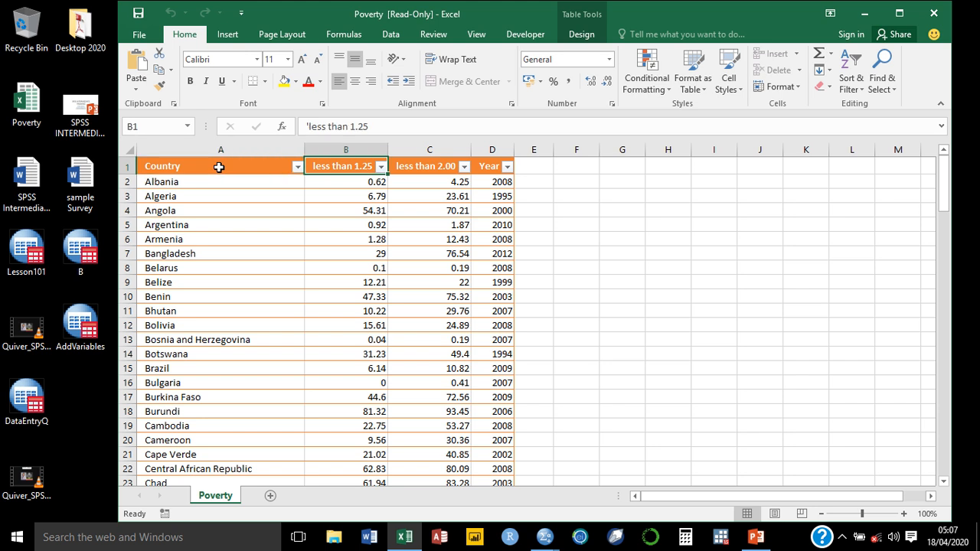
key("Right")
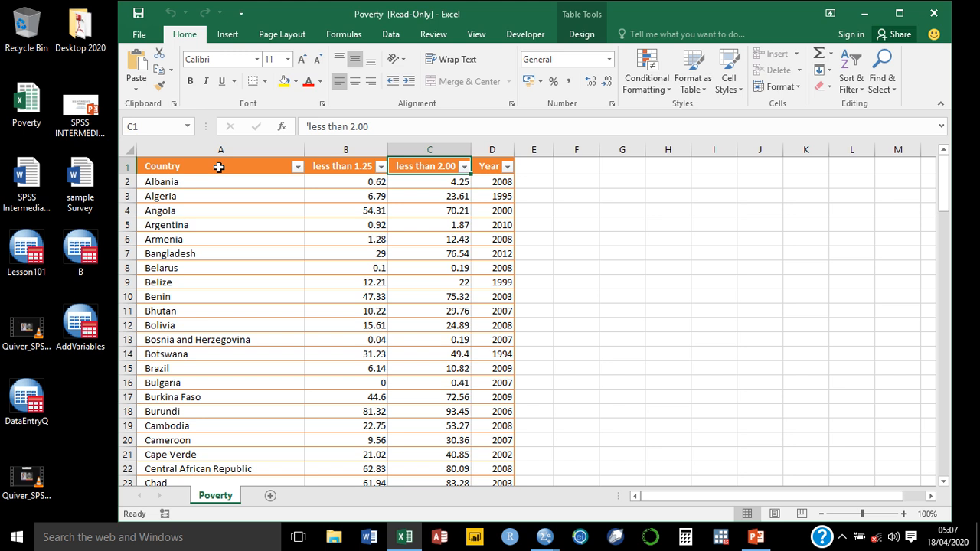
key("Left")
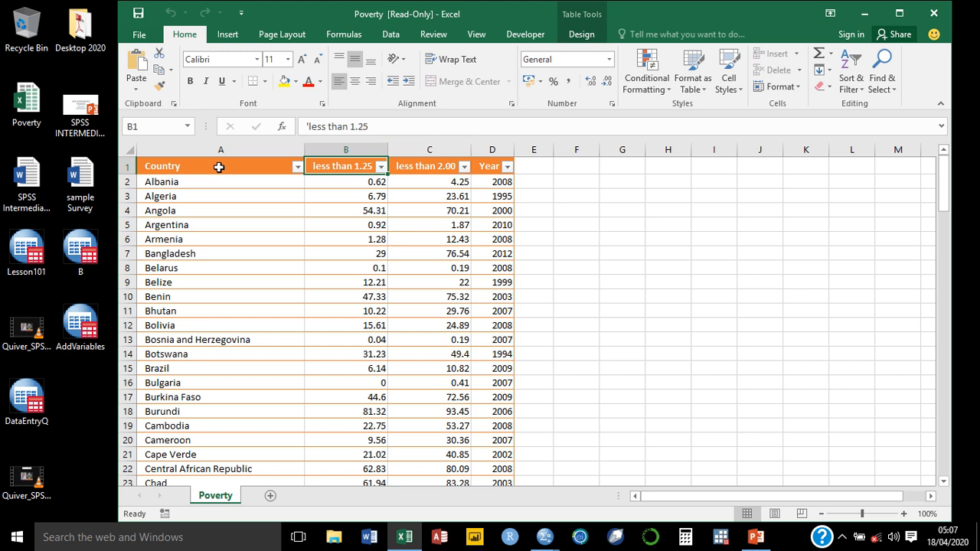
Step: Copy the four-column country data from Albania in row 2 through Yemen in row 123, leaving out the header row
left_click_drag(947, 196, 943, 161)
left_click_drag(158, 184, 475, 444)
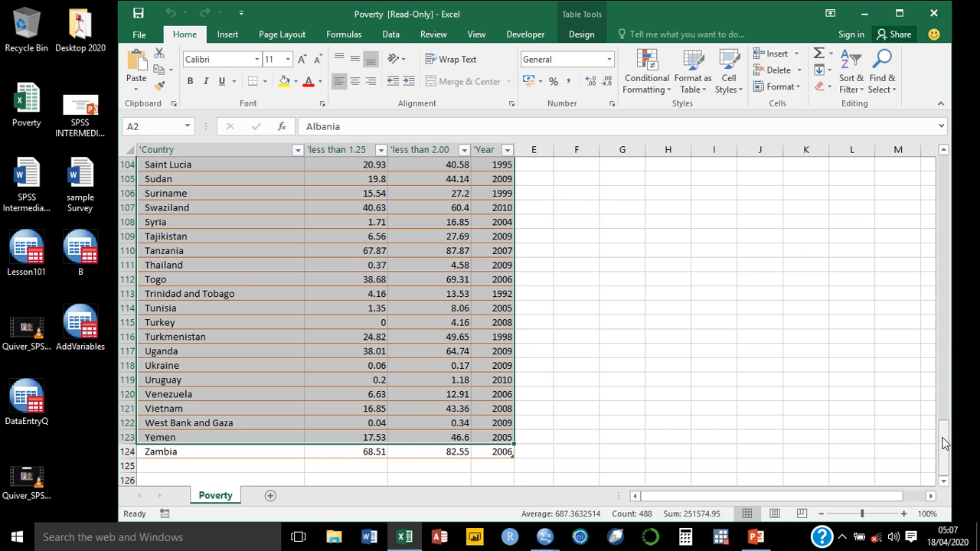
left_click_drag(943, 443, 893, 274)
key("ctrl+c")
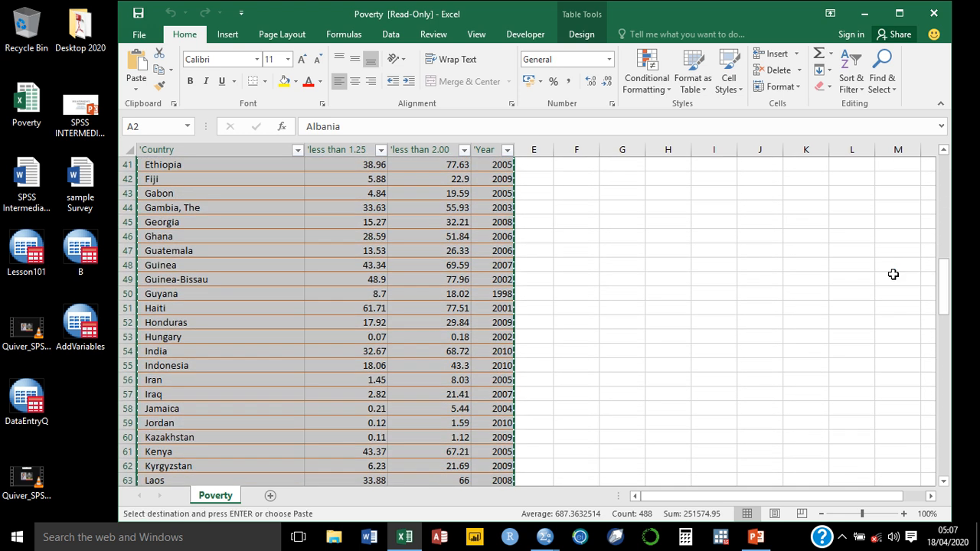
Step: Paste the copied country data into the empty Untitled3 dataset in SPSS, starting at the first cell
mouse_move(544, 537)
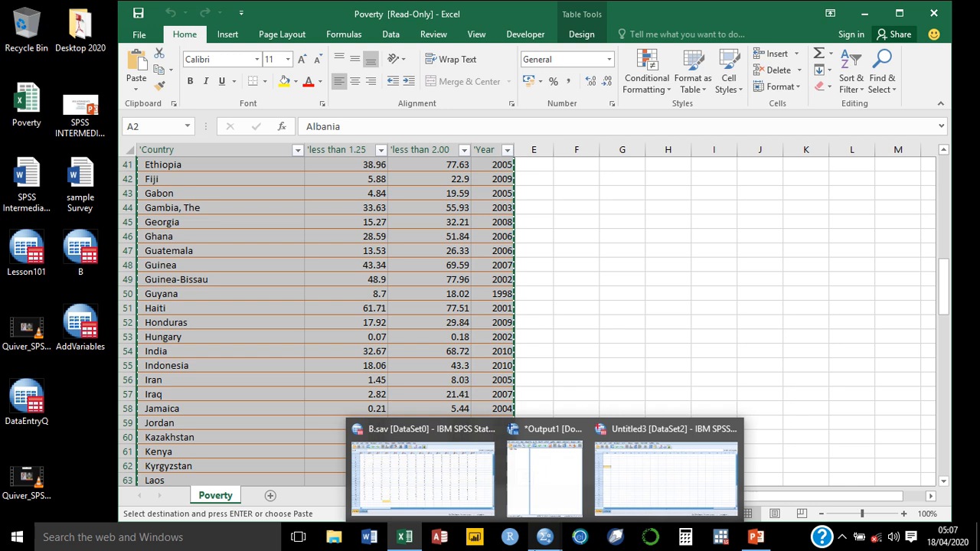
left_click(646, 433)
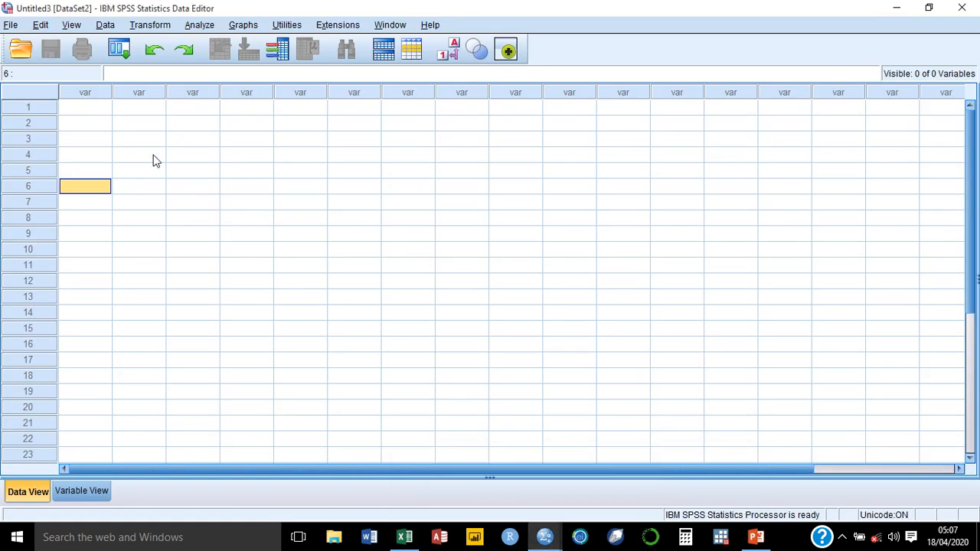
left_click(85, 110)
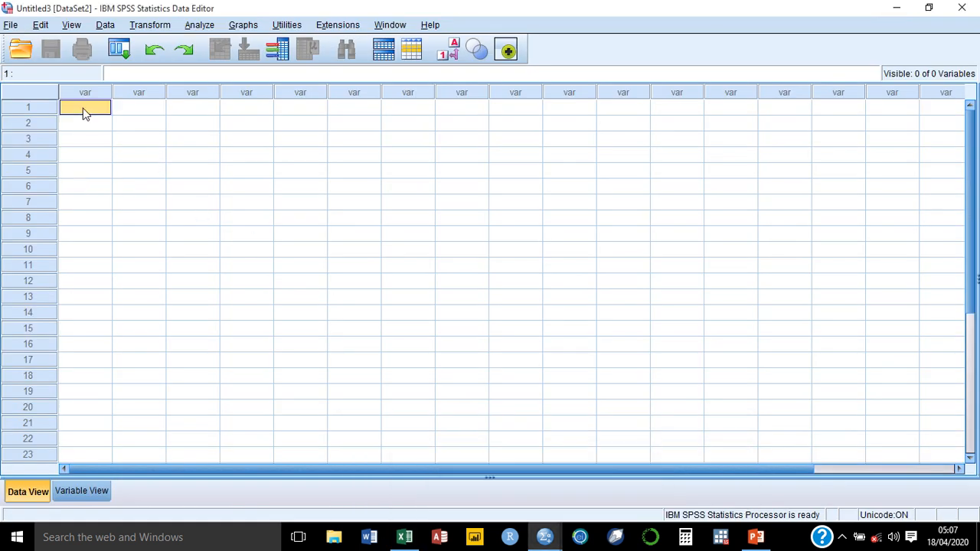
key("ctrl+v")
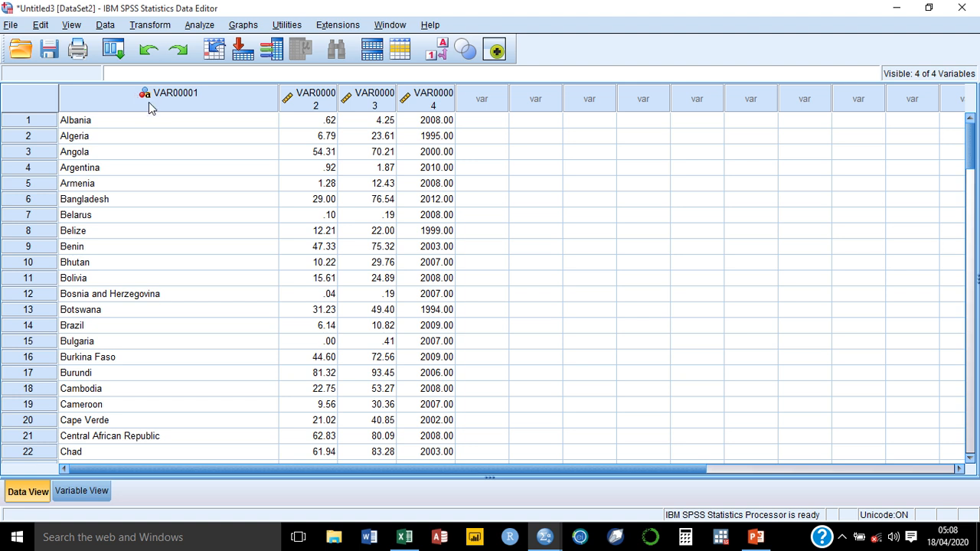
Step: Open the variable definitions from the first data column and rename that variable Country
mouse_move(149, 102)
mouse_move(353, 96)
double_click(200, 98)
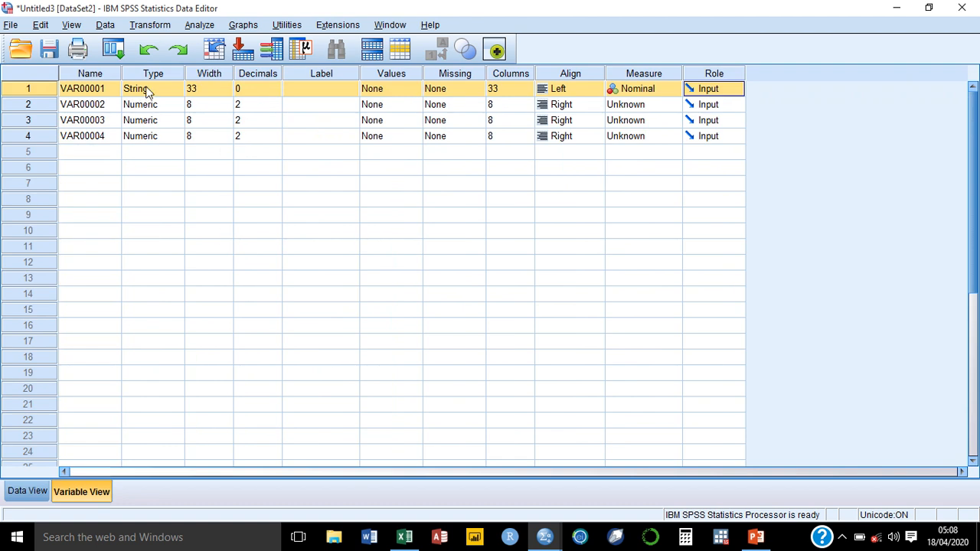
left_click(102, 90)
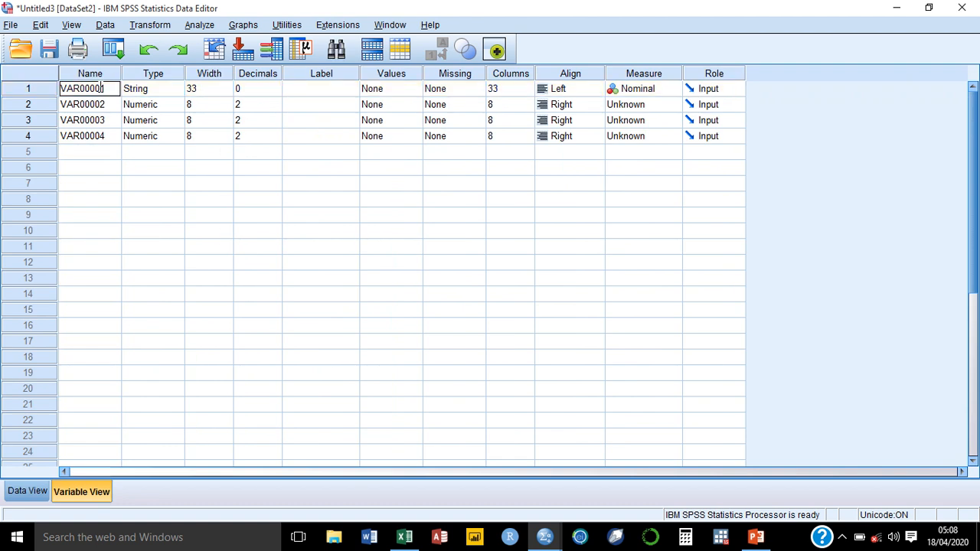
type("Country")
key("Return")
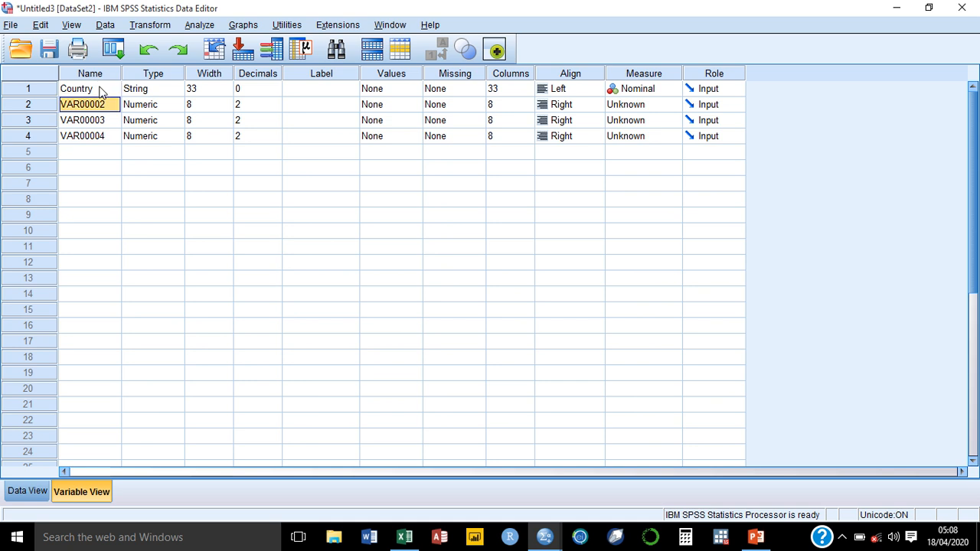
Step: Rename the second, third and fourth variables VeryPoor, Poor and Year
type("Ver")
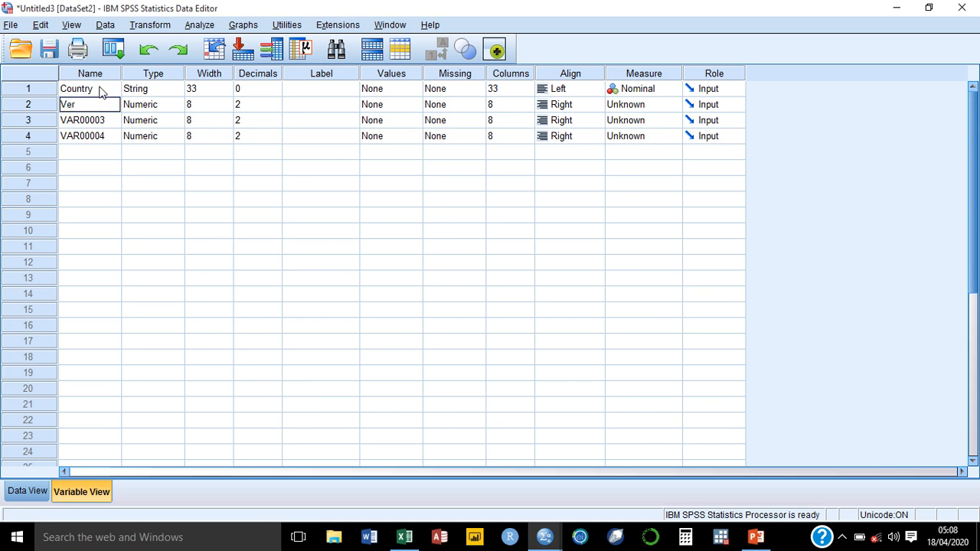
type("yPoor")
key("Return")
type("Poor")
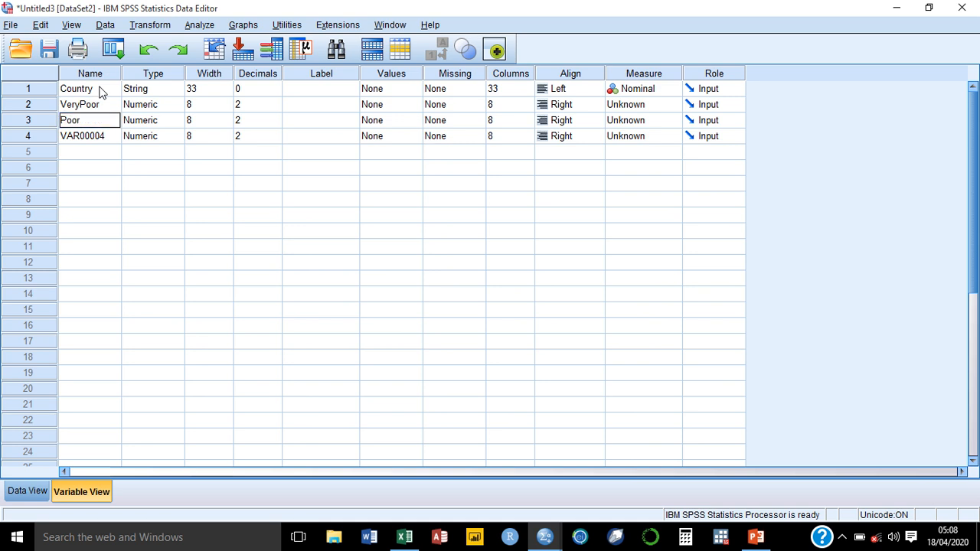
key("Return")
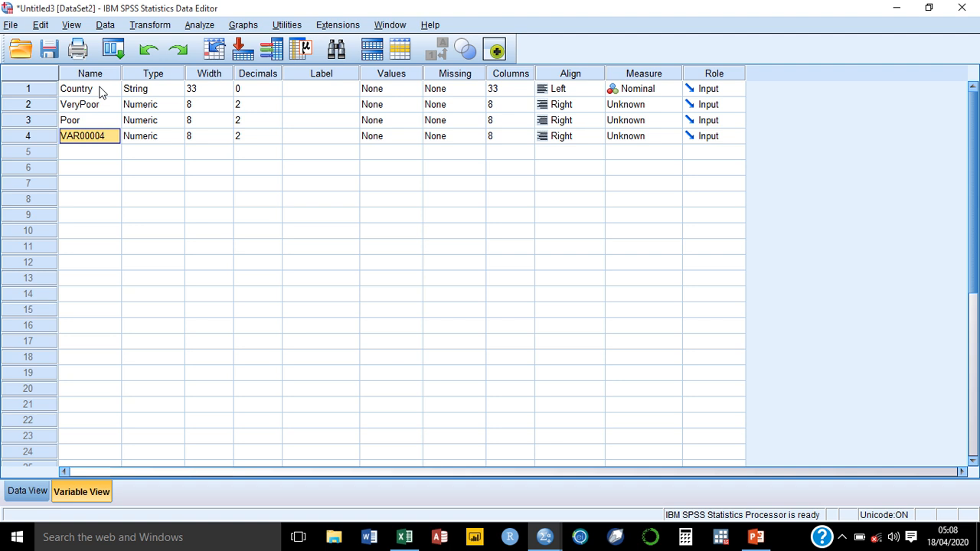
type("Year")
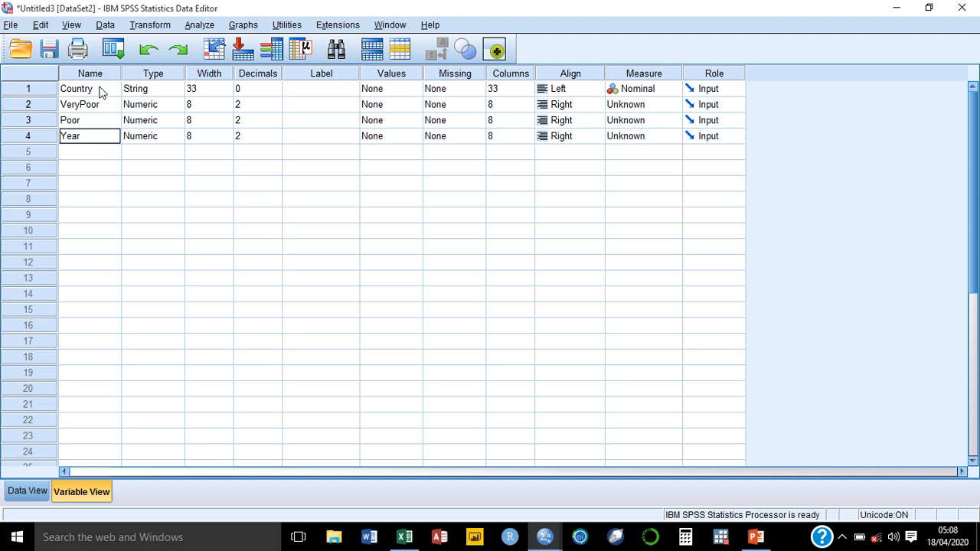
Step: Delete all pasted cases from the dataset's data grid
left_click(27, 491)
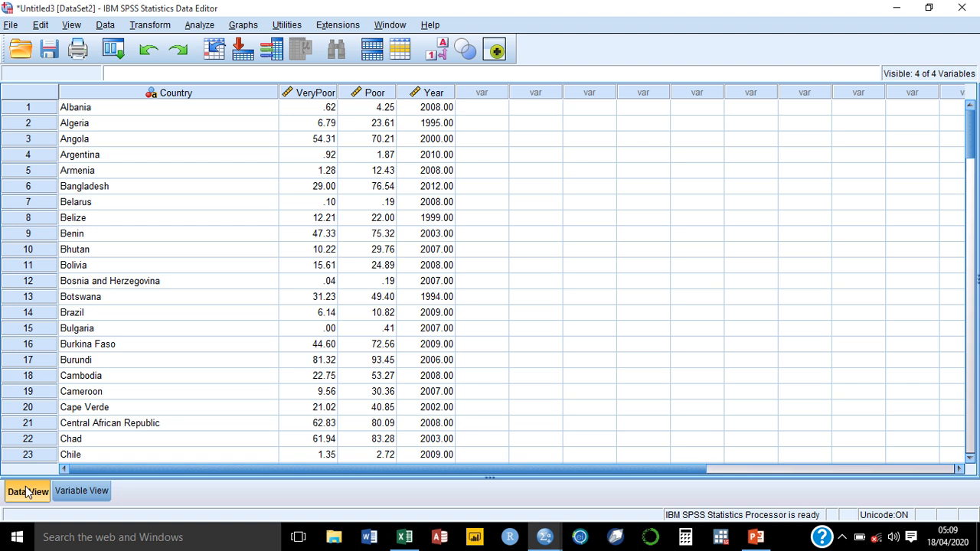
key("ctrl+a")
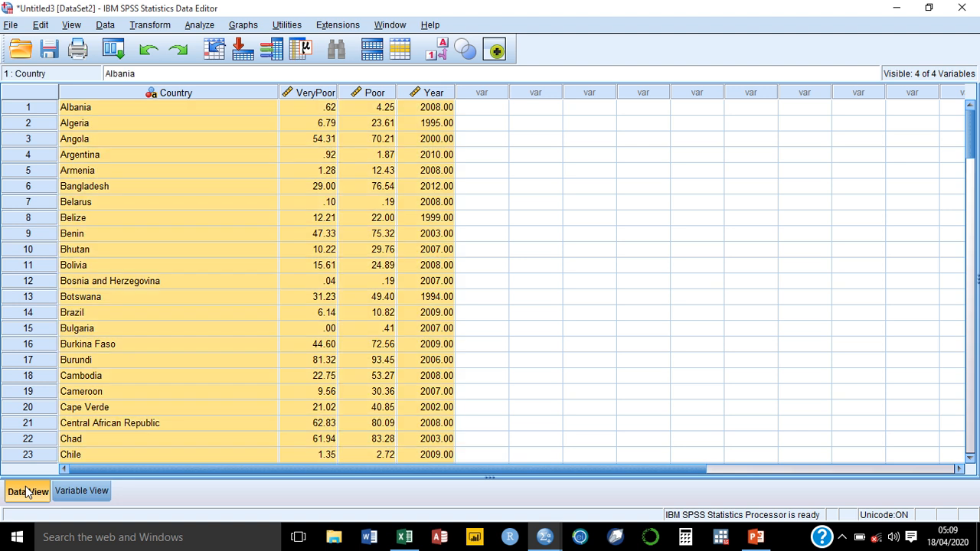
key("Delete")
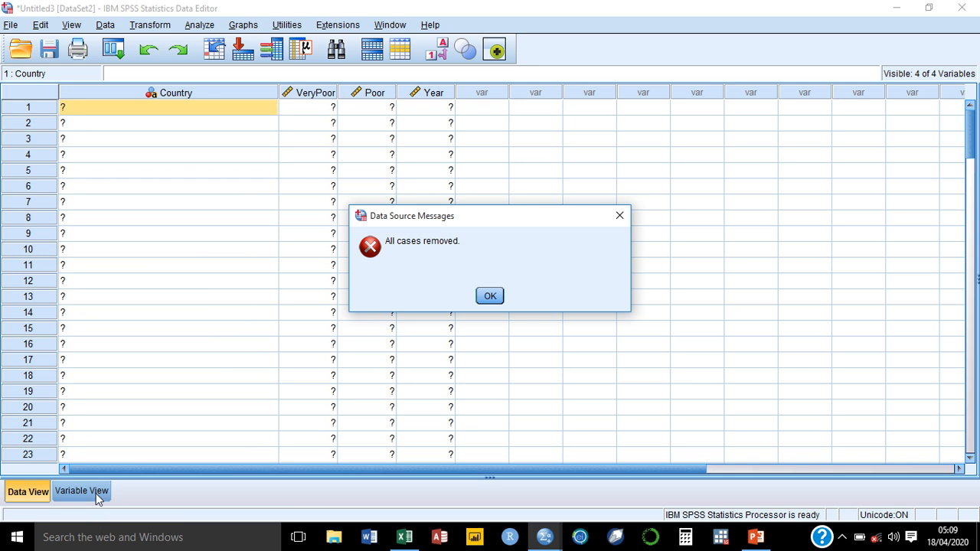
left_click(488, 296)
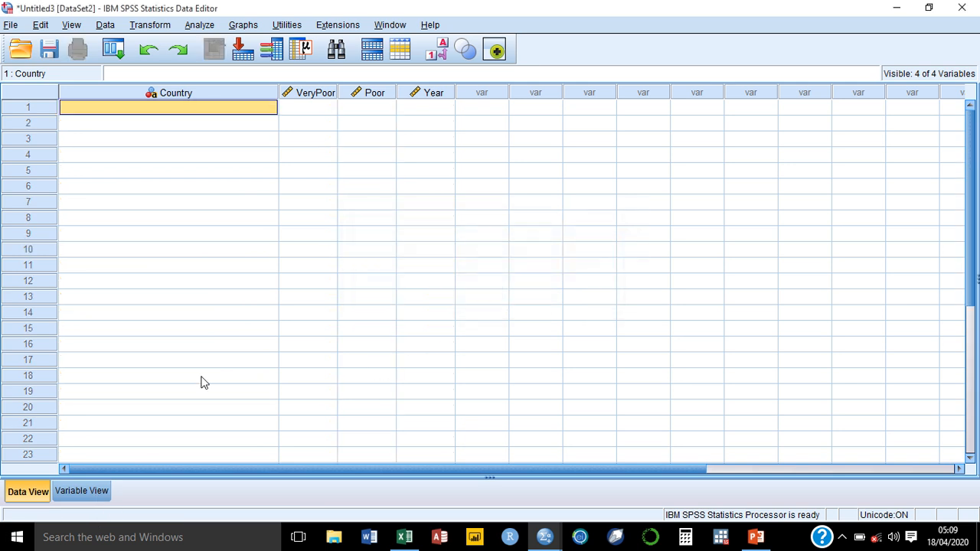
Step: Clear the variables Country, VeryPoor, Poor and Year from the variable definitions and return to the empty data grid
left_click(78, 493)
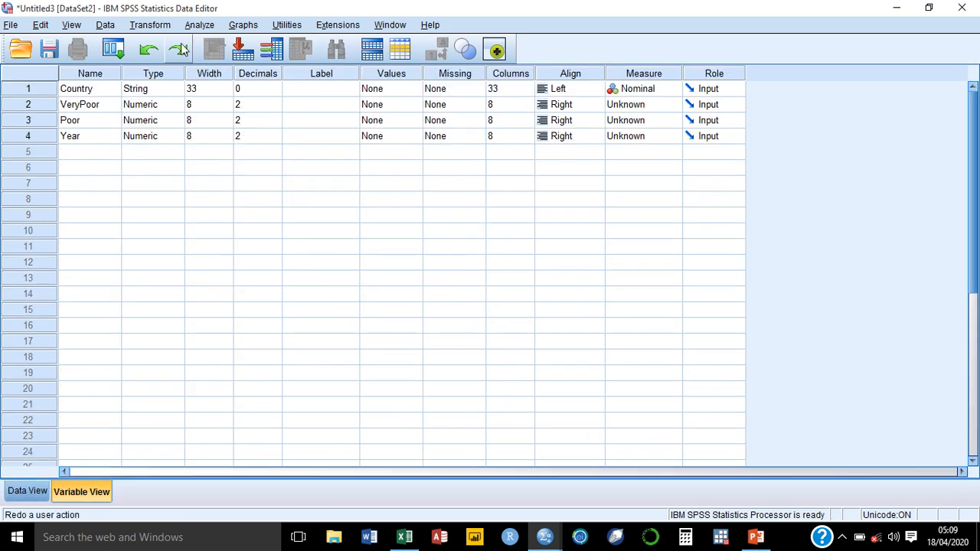
left_click(132, 222)
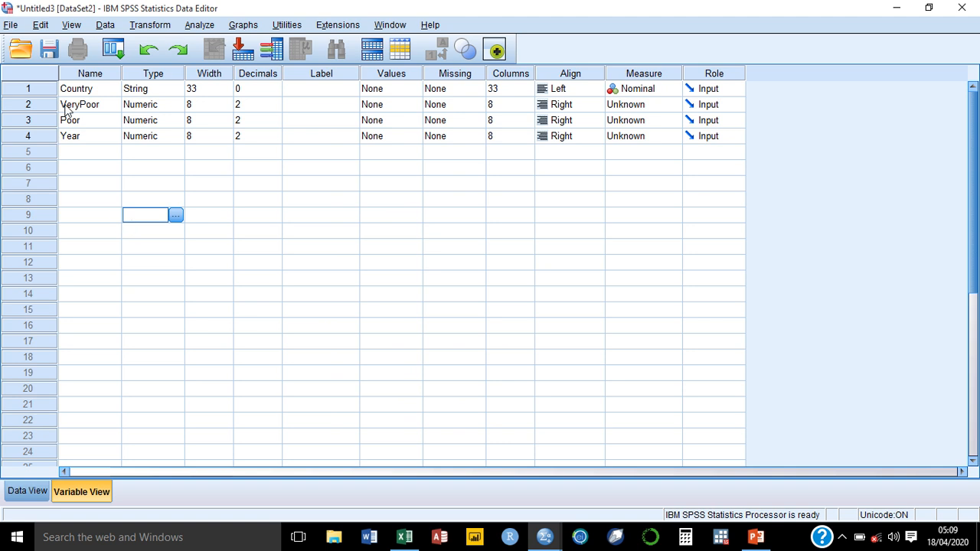
left_click(38, 91)
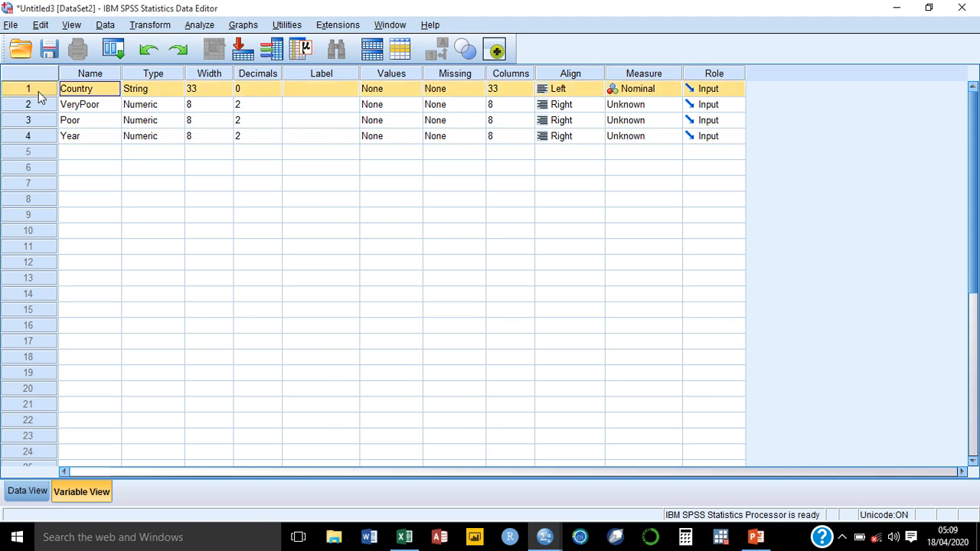
left_click(38, 135, "shift")
right_click(38, 138)
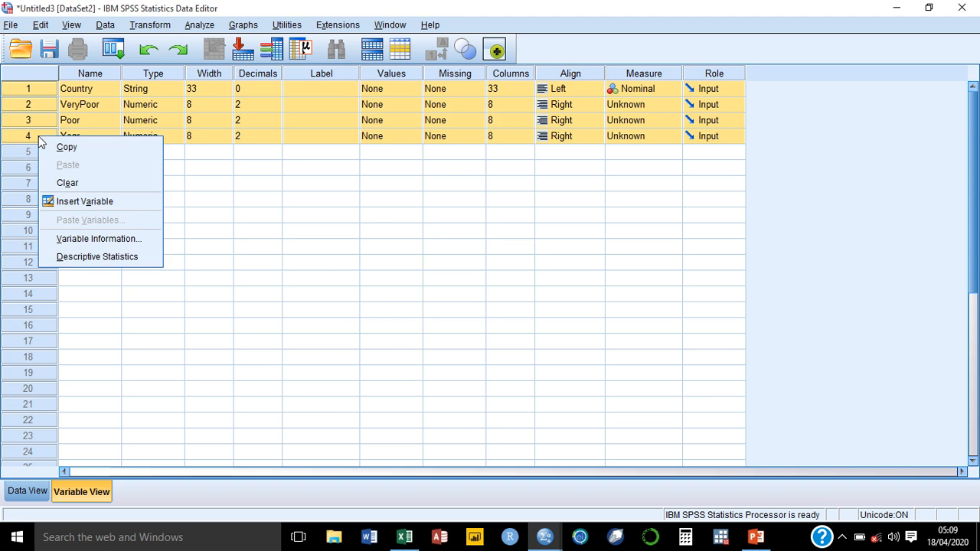
left_click(68, 183)
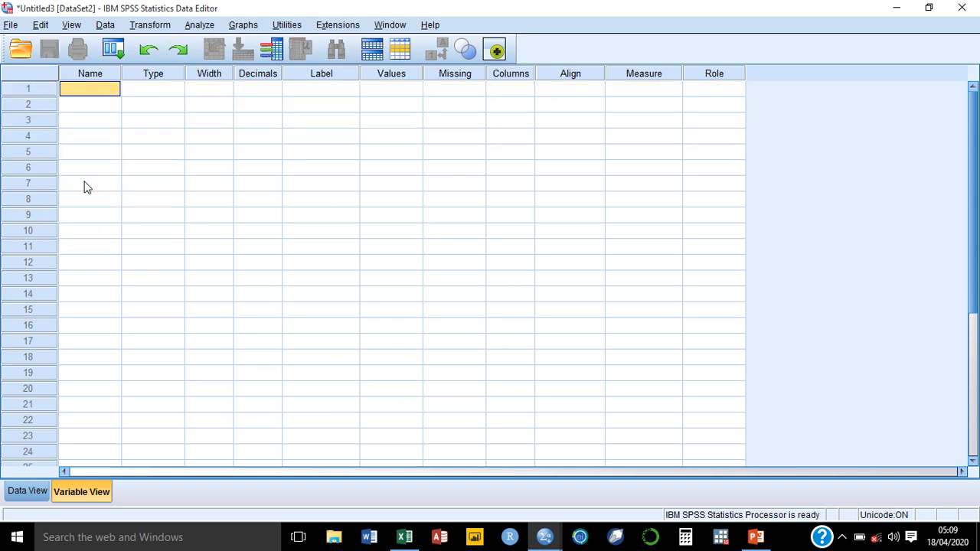
left_click(27, 494)
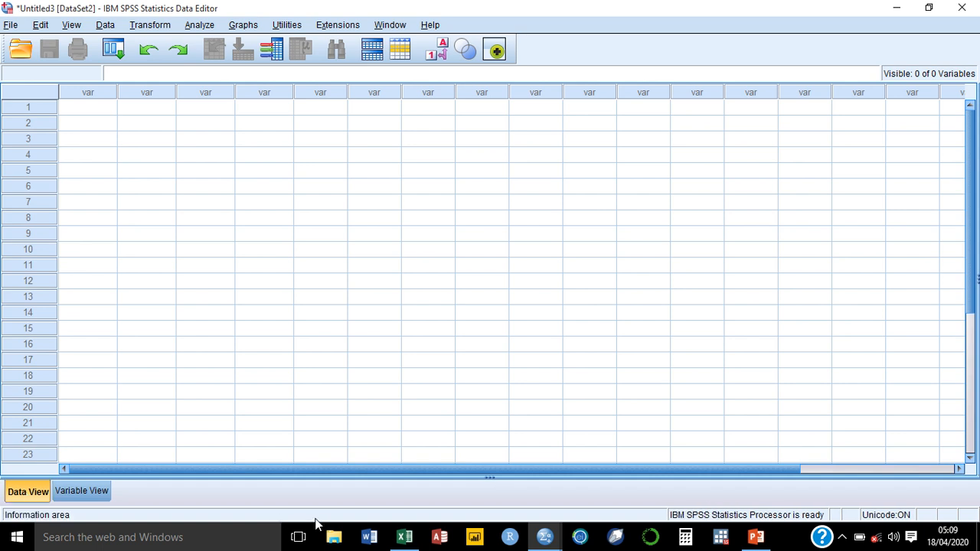
Step: Close the Poverty workbook in Excel and discard the copied data from the clipboard
mouse_move(400, 536)
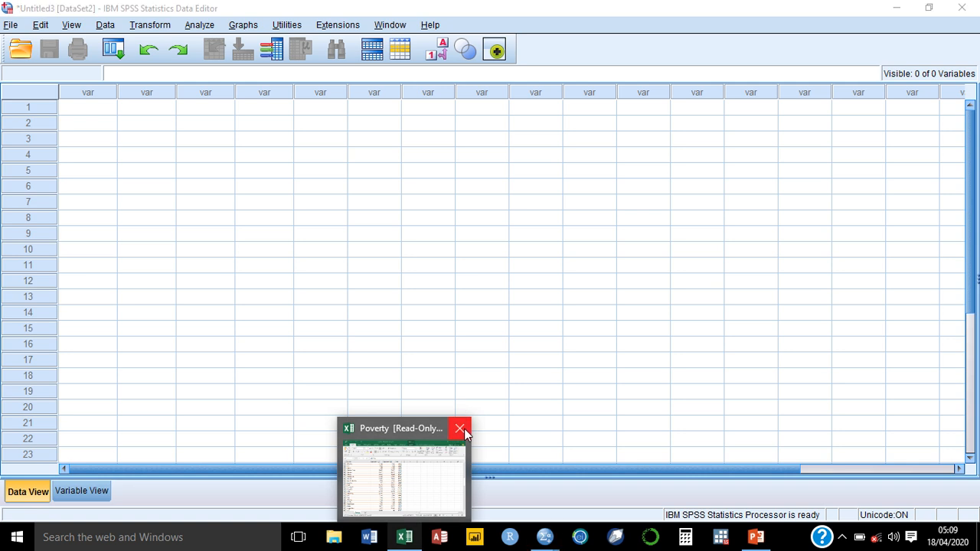
left_click(462, 430)
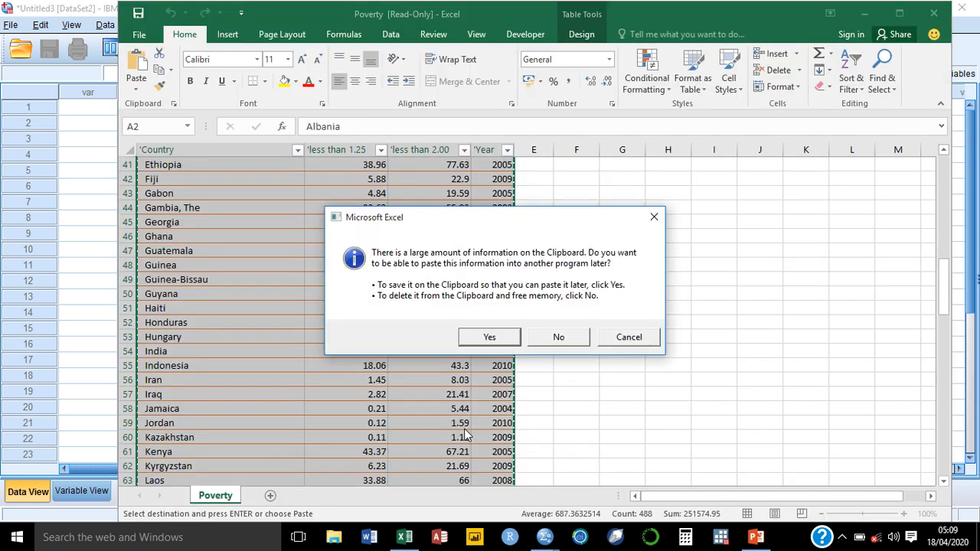
left_click(541, 344)
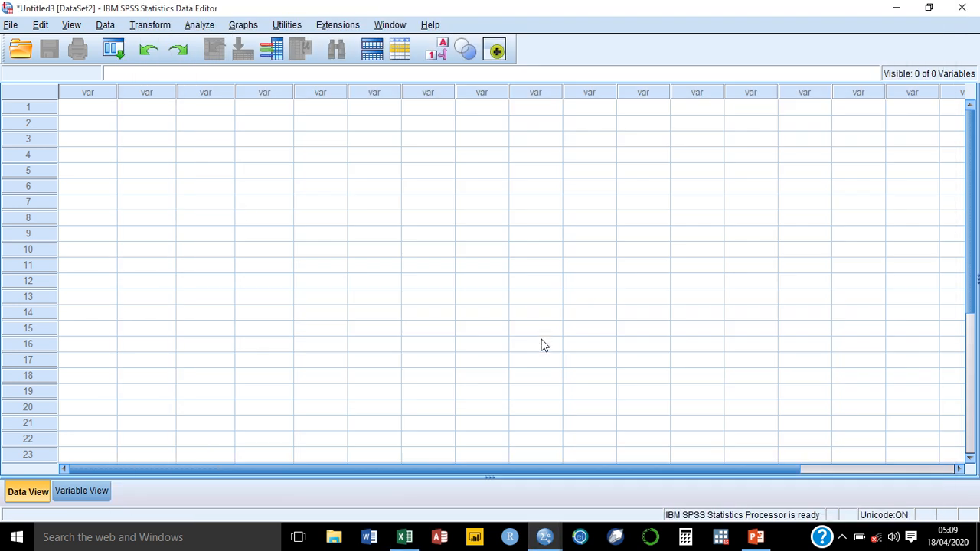
left_click(10, 26)
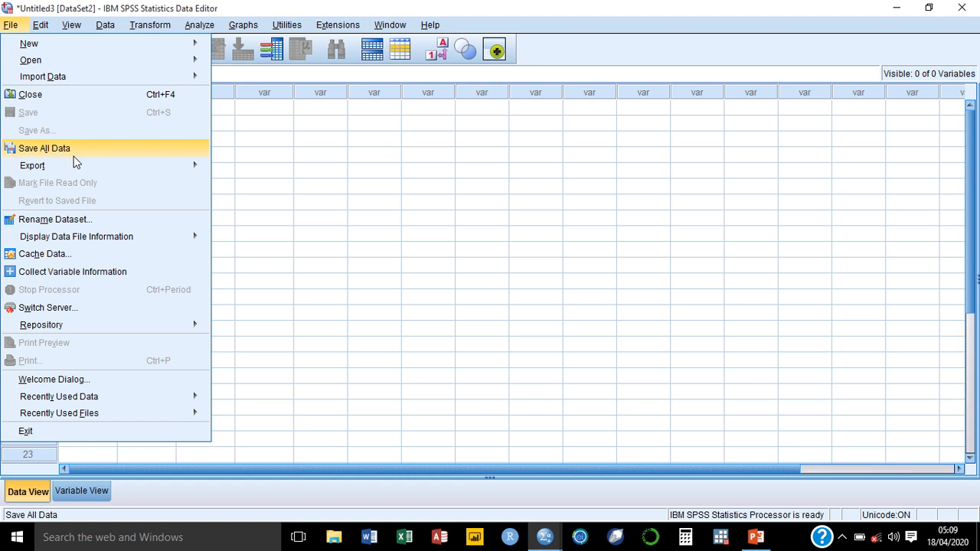
mouse_move(83, 160)
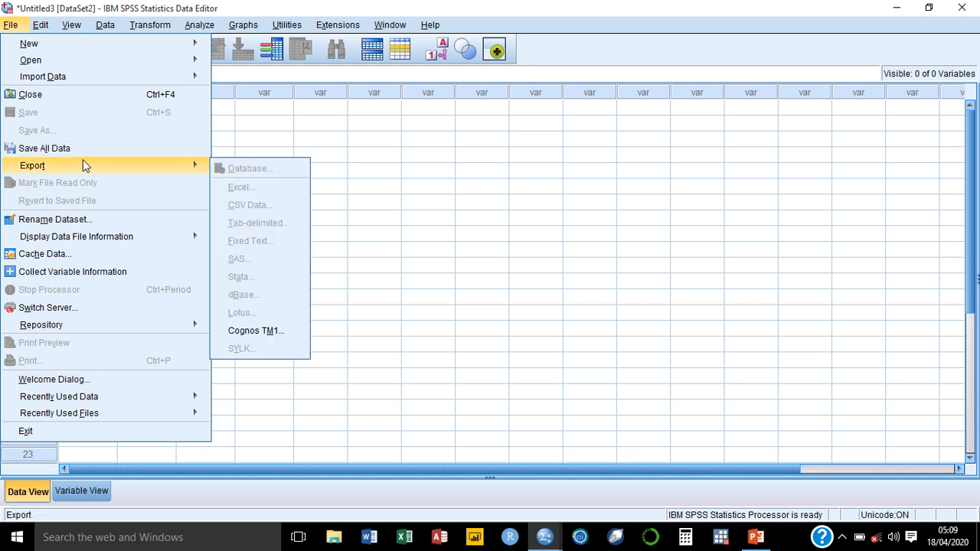
left_click(227, 139)
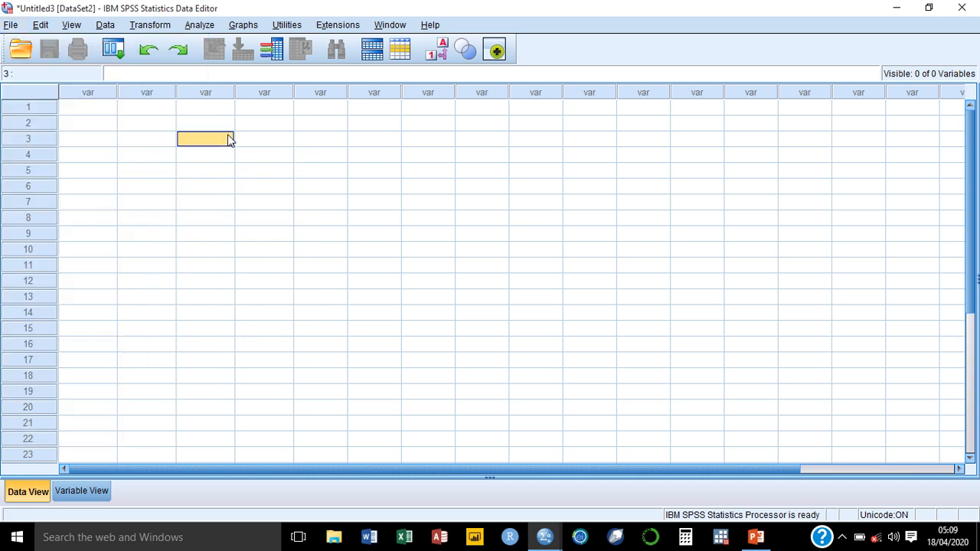
Step: Open the Excel file Poverty.xlsx from the Desktop, importing worksheet Poverty [A1:D124] with variable names read from the first row
left_click(21, 49)
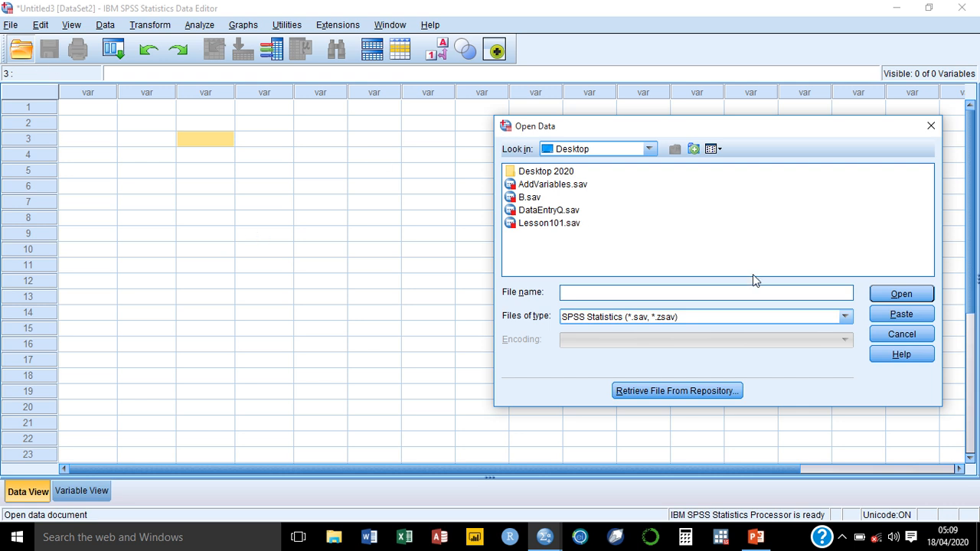
left_click(845, 317)
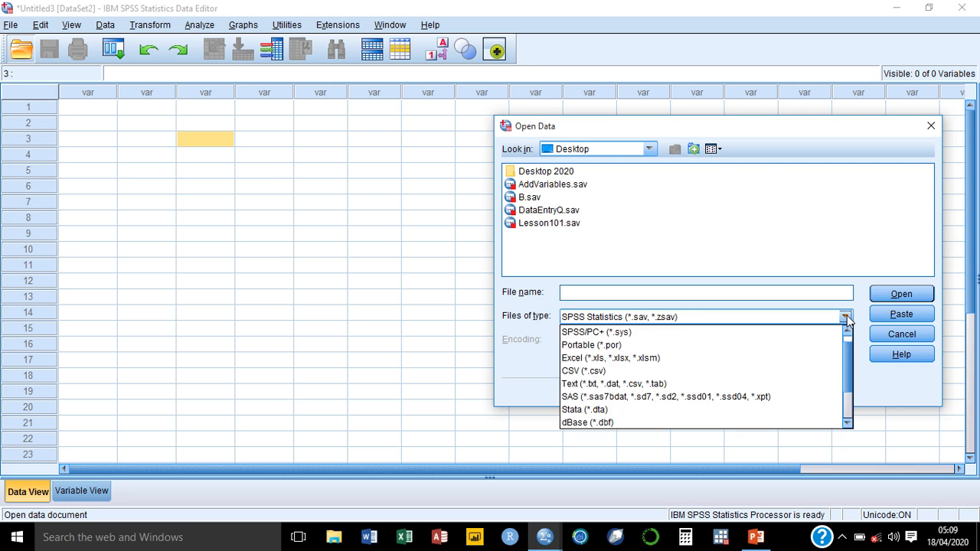
left_click(754, 359)
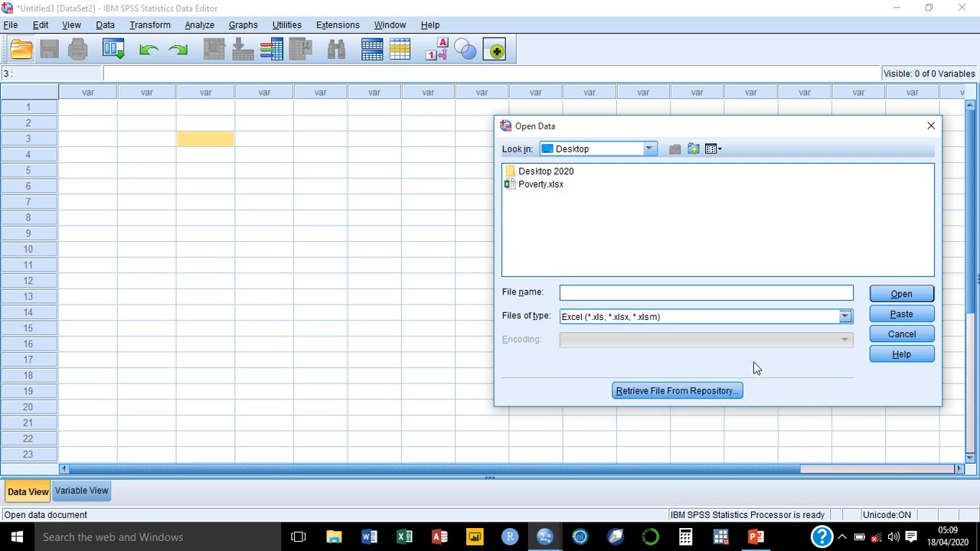
double_click(540, 187)
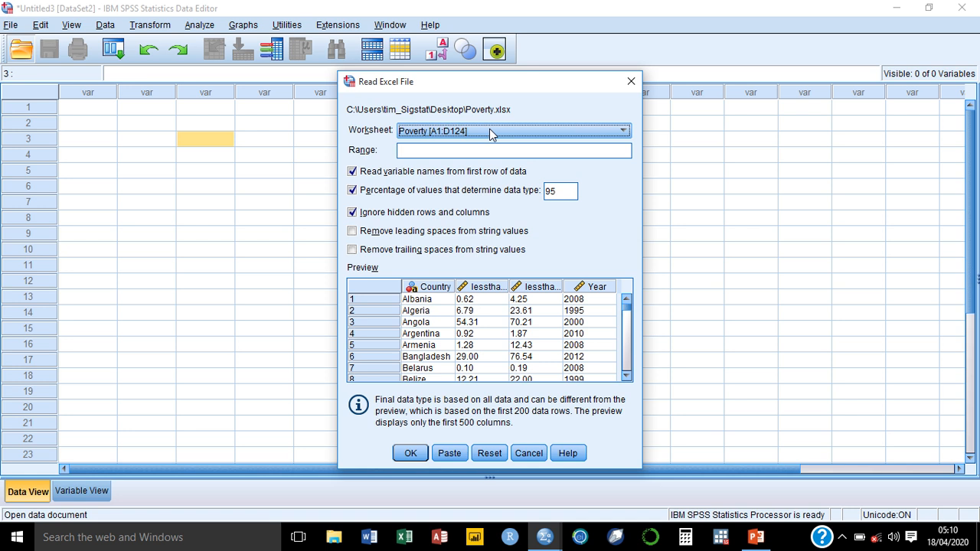
left_click(624, 134)
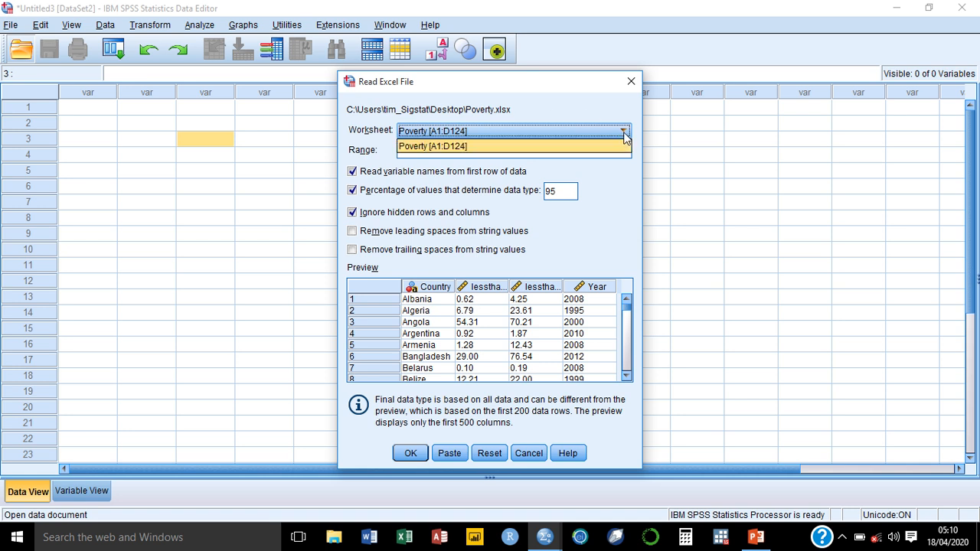
left_click(624, 135)
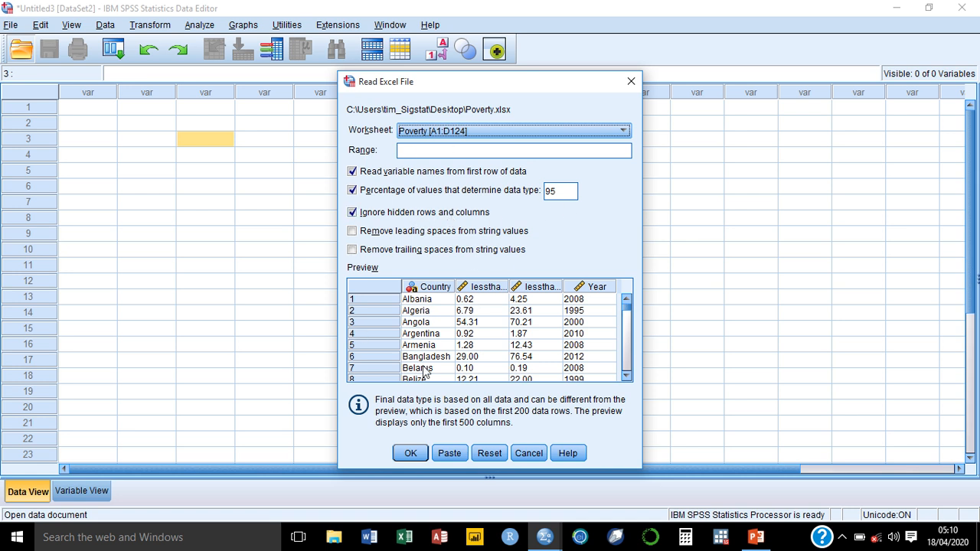
left_click(408, 456)
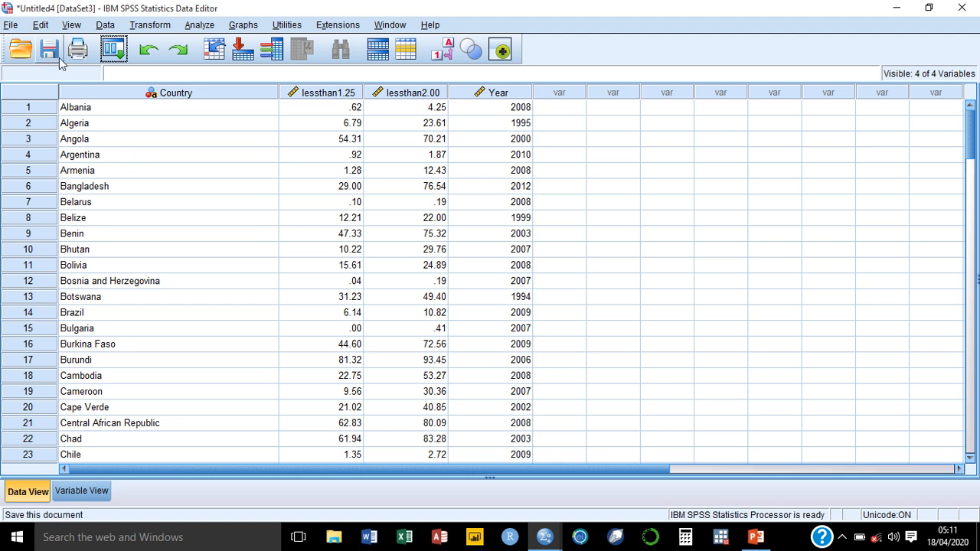
Step: Export the imported dataset to the Desktop as a comma-delimited CSV file named export and select that file on the desktop
left_click(9, 26)
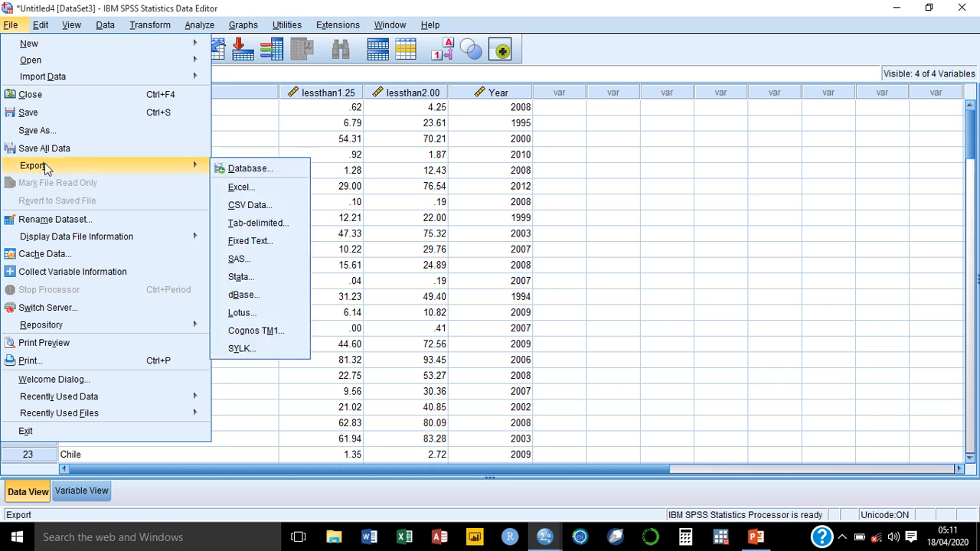
mouse_move(197, 172)
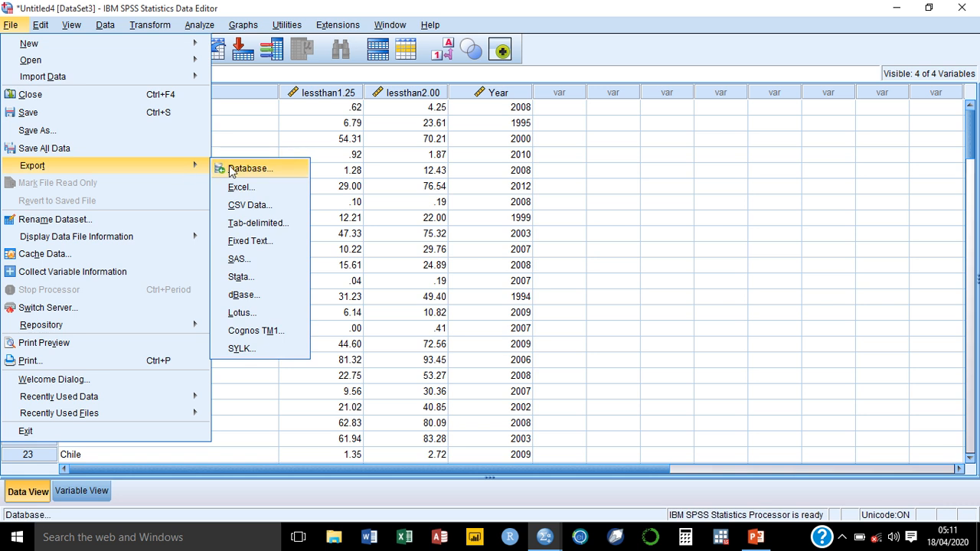
left_click(258, 212)
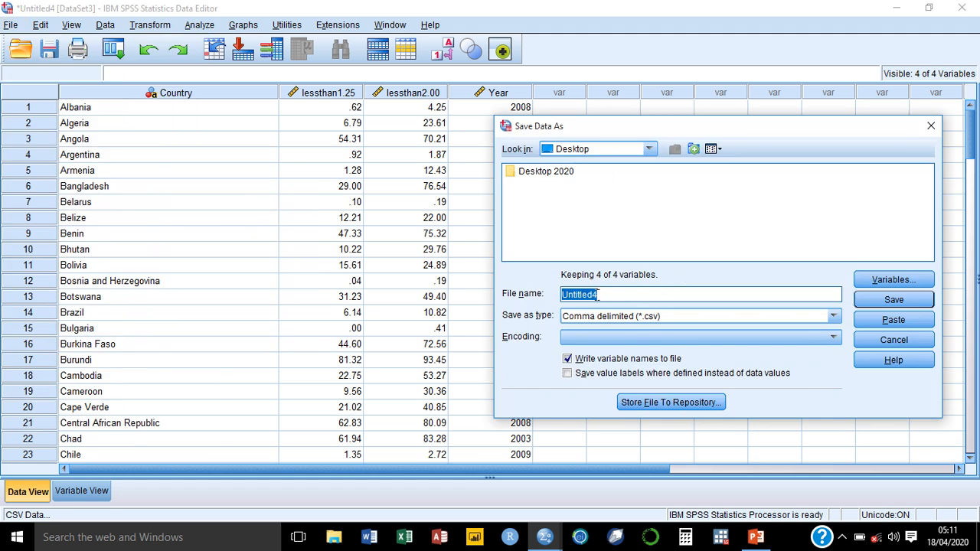
type("export")
left_click(888, 303)
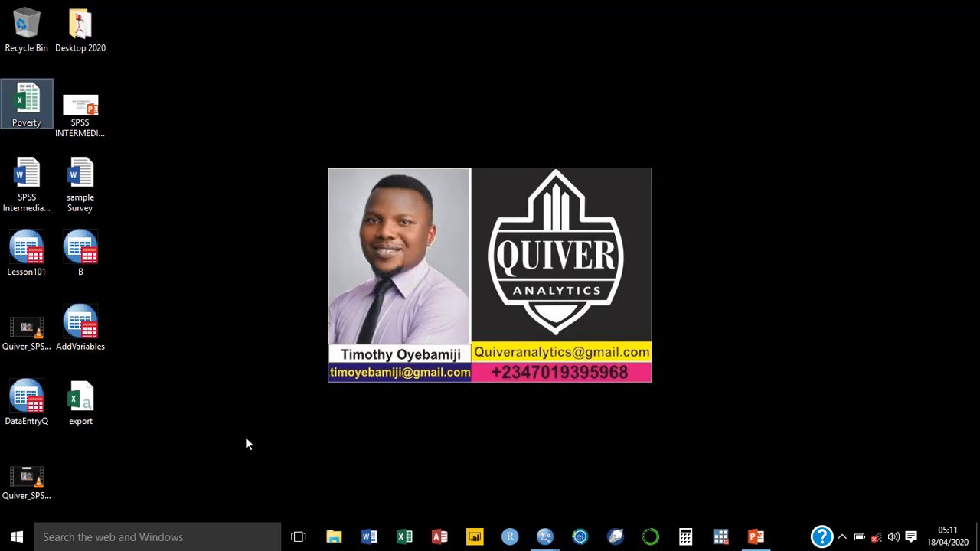
left_click(83, 408)
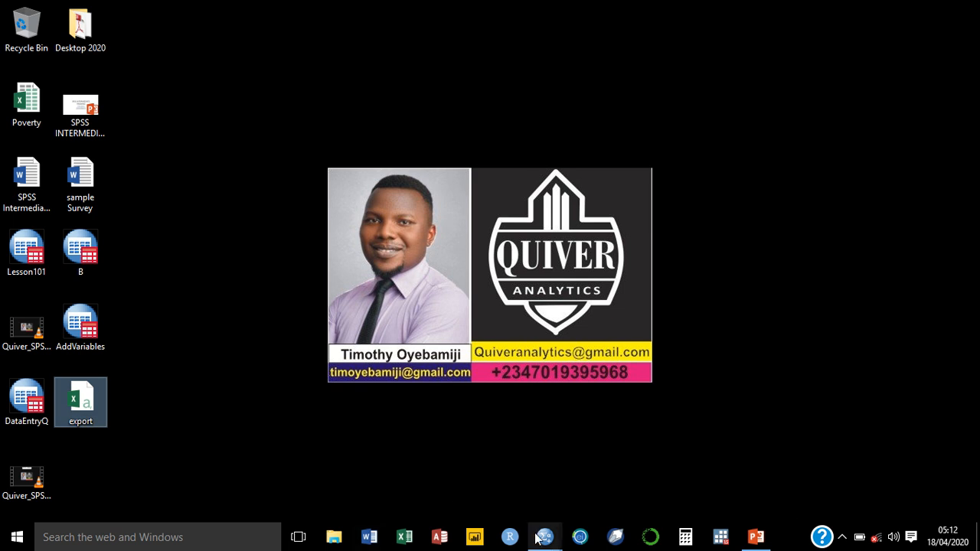
mouse_move(546, 546)
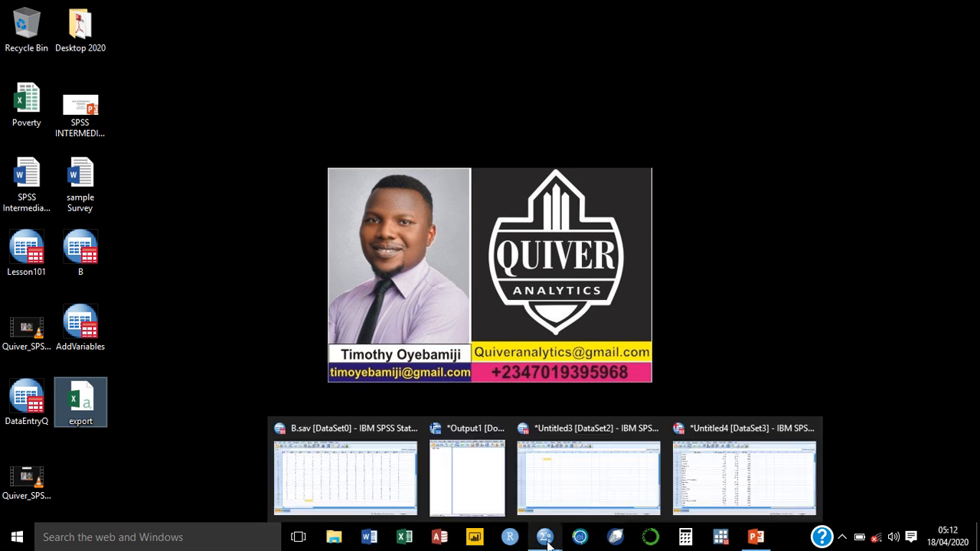
mouse_move(569, 470)
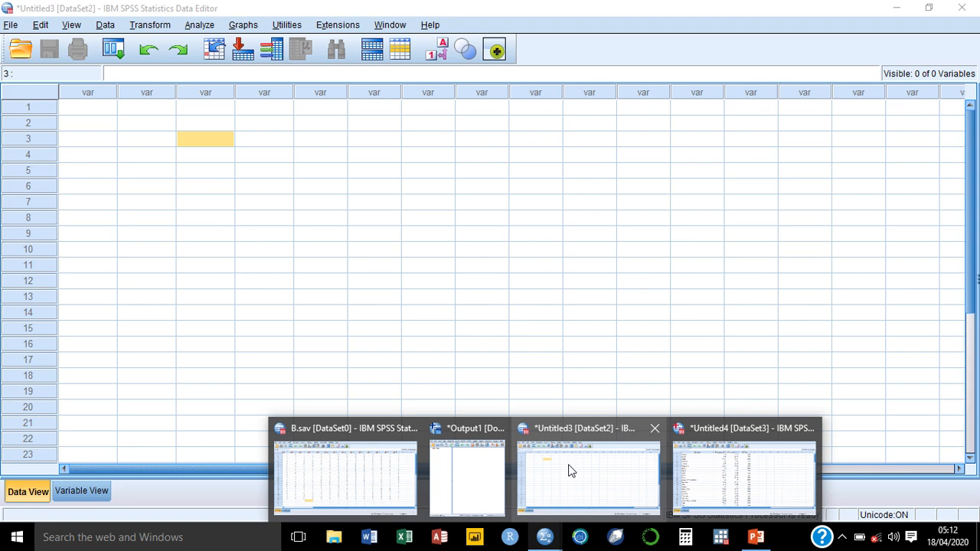
left_click(569, 470)
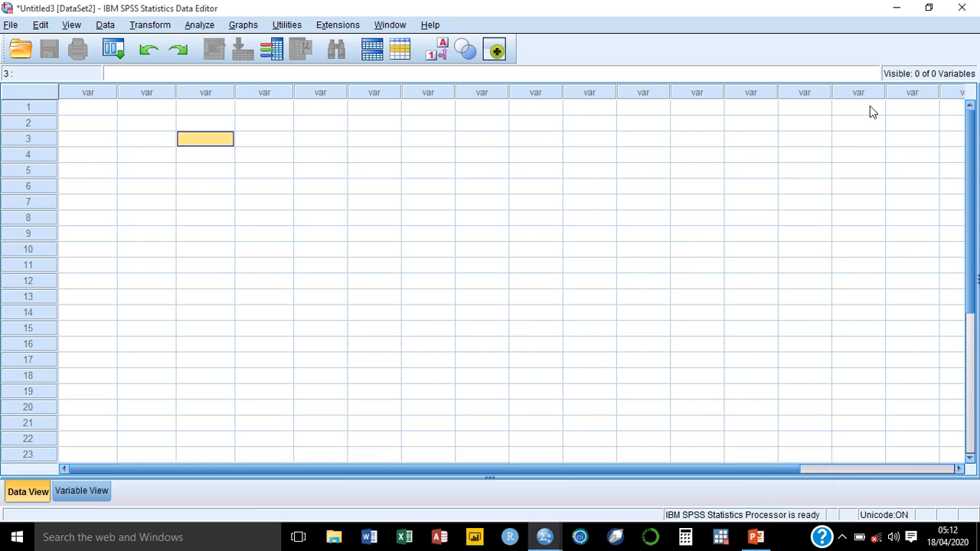
left_click(959, 8)
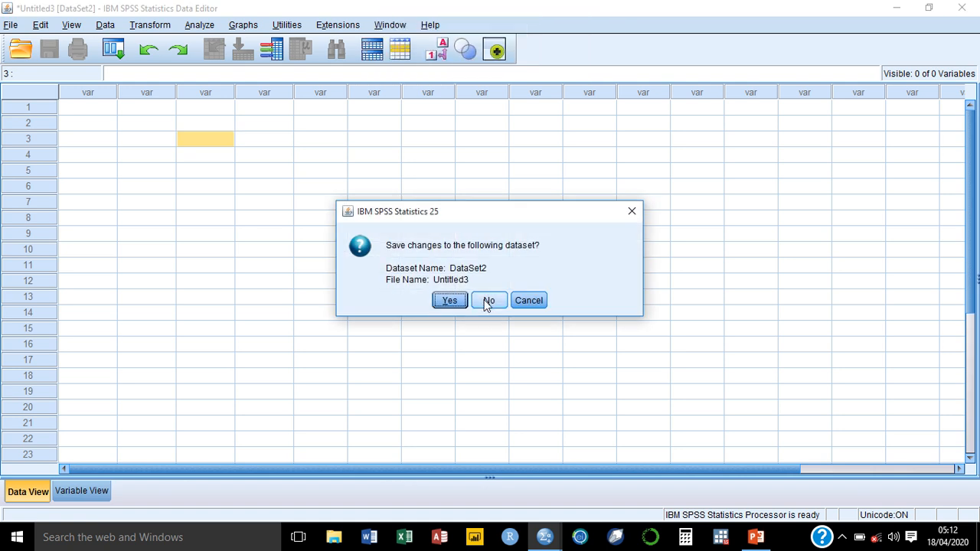
left_click(528, 300)
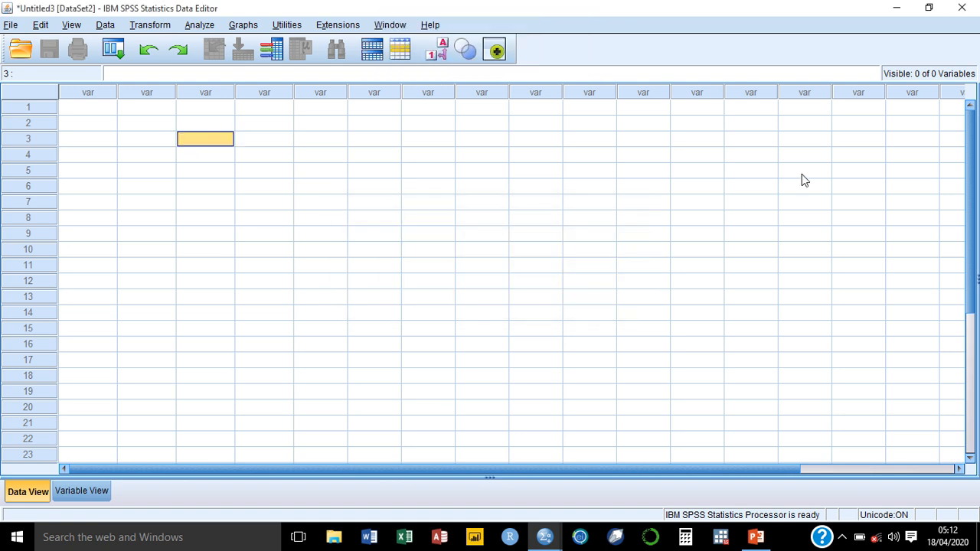
left_click(895, 10)
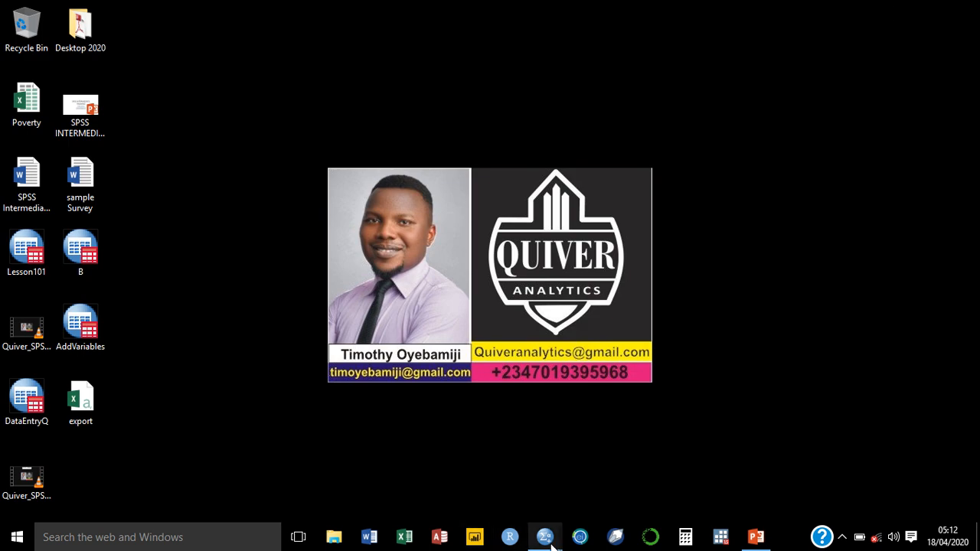
Step: Switch to the B.sav dataset in SPSS, go to its first columns and toggle the display of value labels
mouse_move(552, 545)
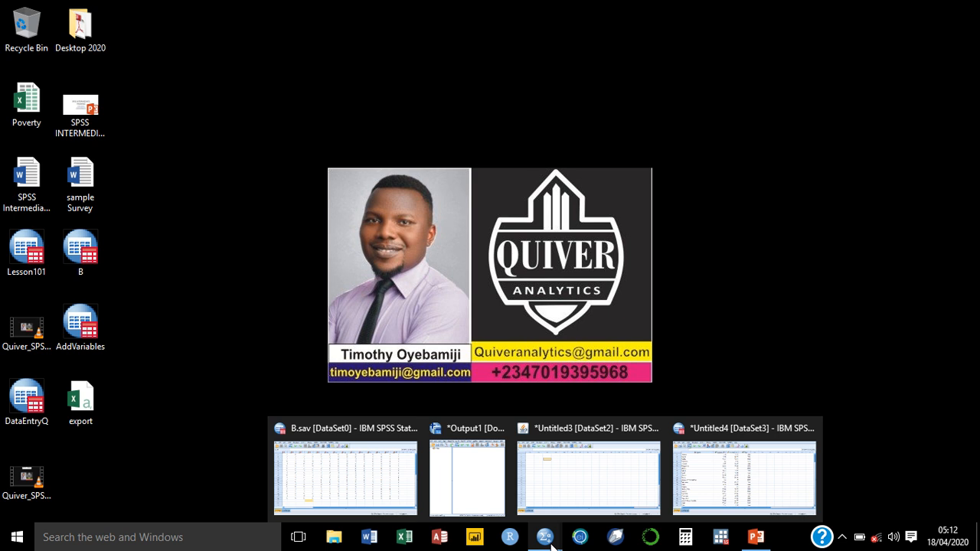
left_click(398, 477)
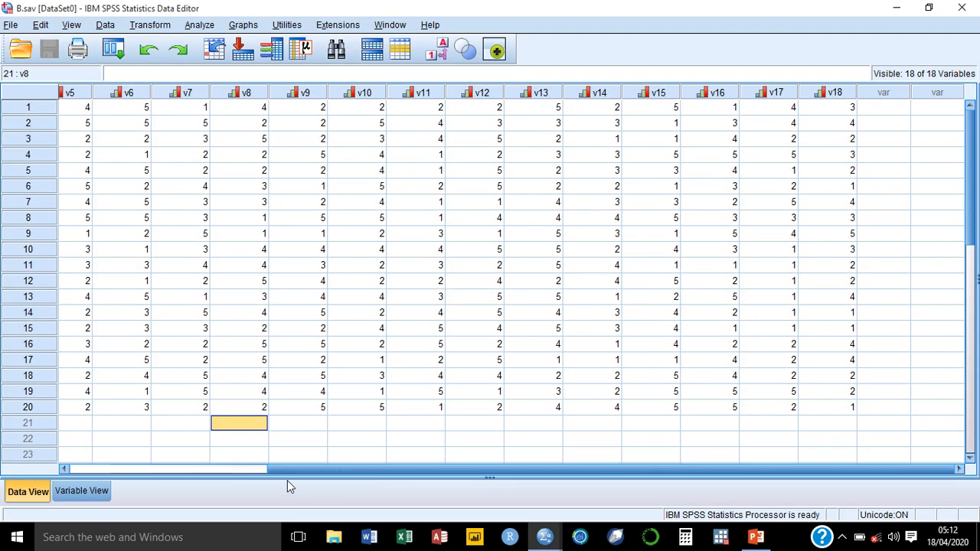
left_click(191, 467)
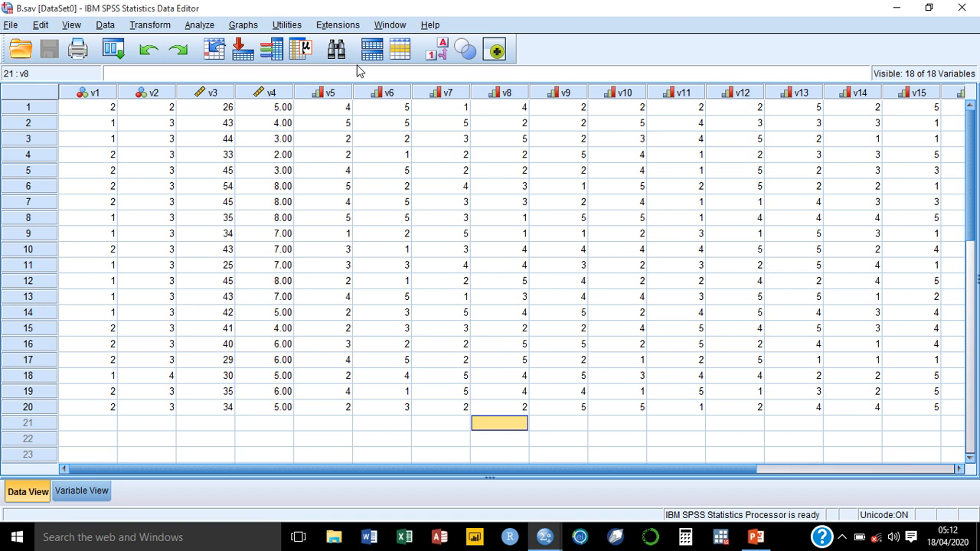
left_click(444, 52)
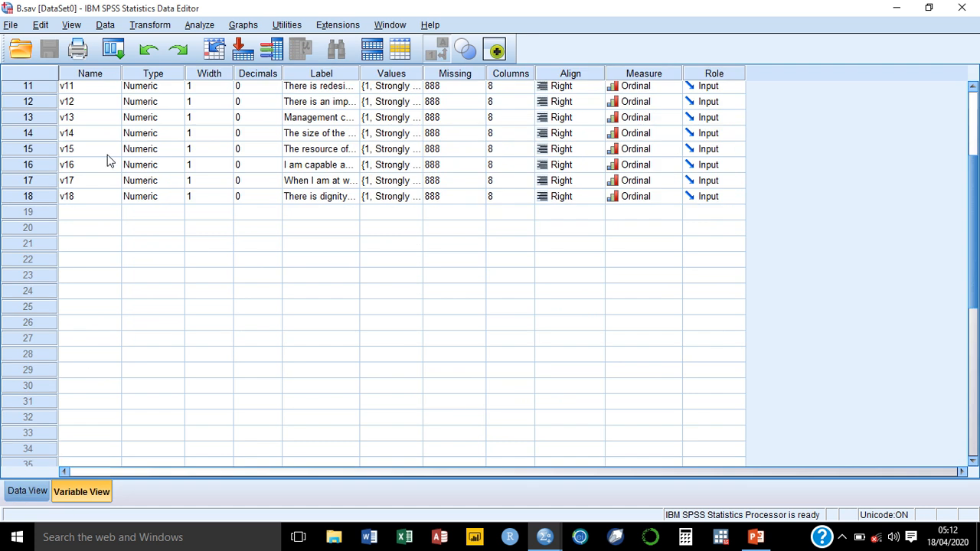
Step: Examine the value labels defined for the variables of B.sav, moving through the Values entries from v12 up to v1 and down to v7
left_click(398, 108)
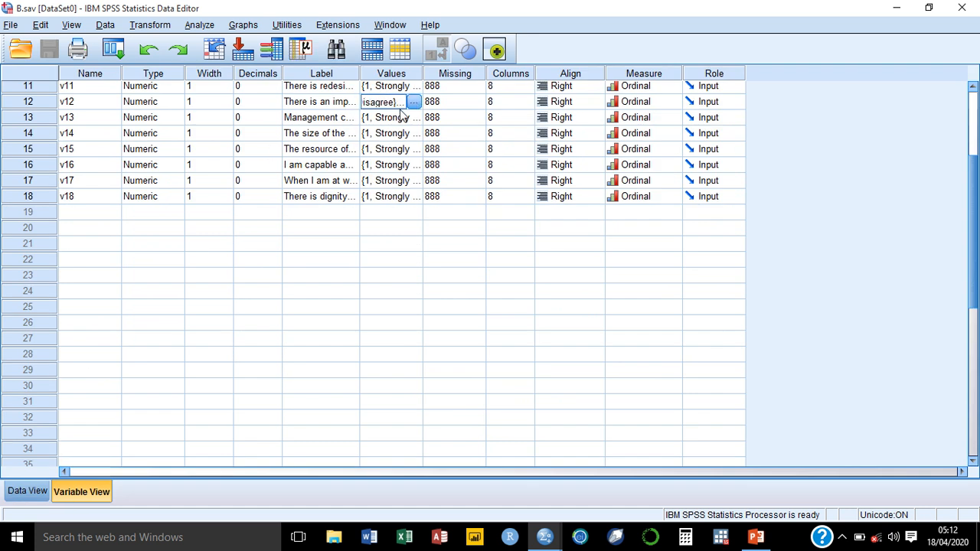
key("Up")
key("Up")
key("Up")
key("Up")
key("Up")
key("Up")
key("Up")
key("Up")
key("Up")
key("Up")
key("Up")
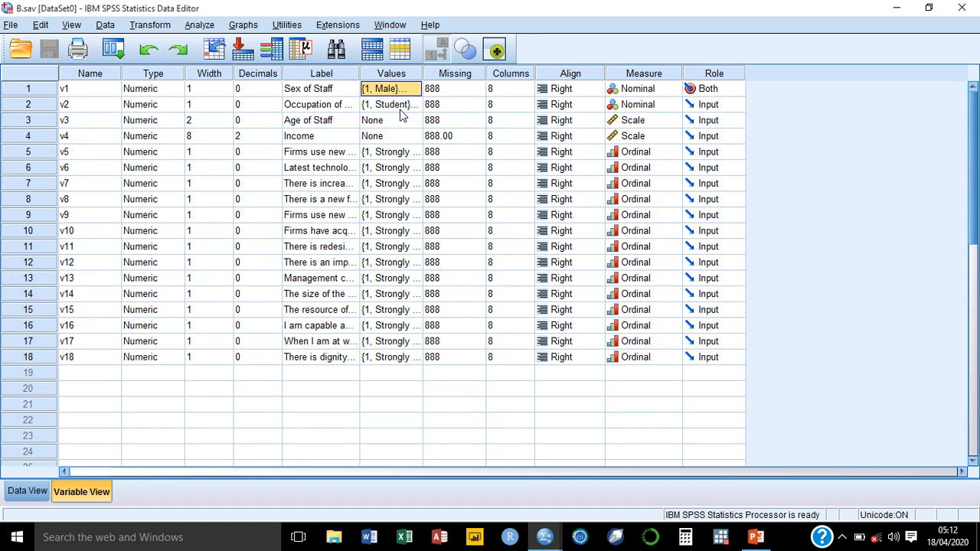
key("Down")
key("Down")
key("Down")
key("Down")
key("Down")
key("Down")
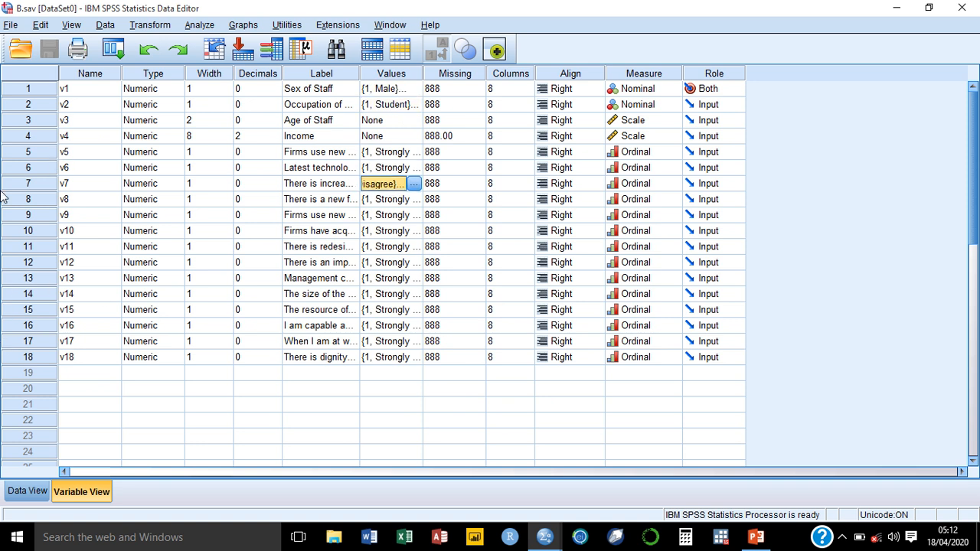
Step: Return to the B.sav case data, select the first empty case under v1, and display numeric codes instead of value labels
left_click(27, 492)
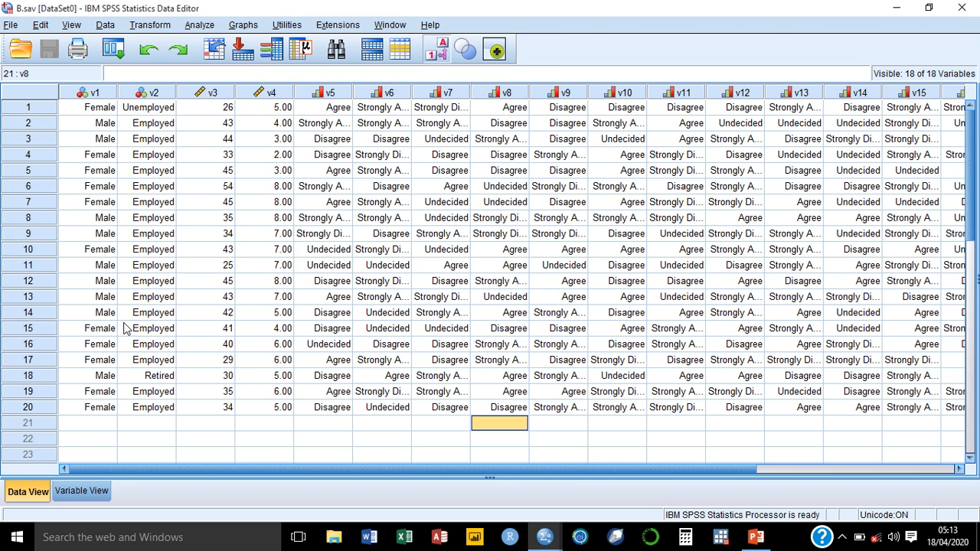
left_click(69, 429)
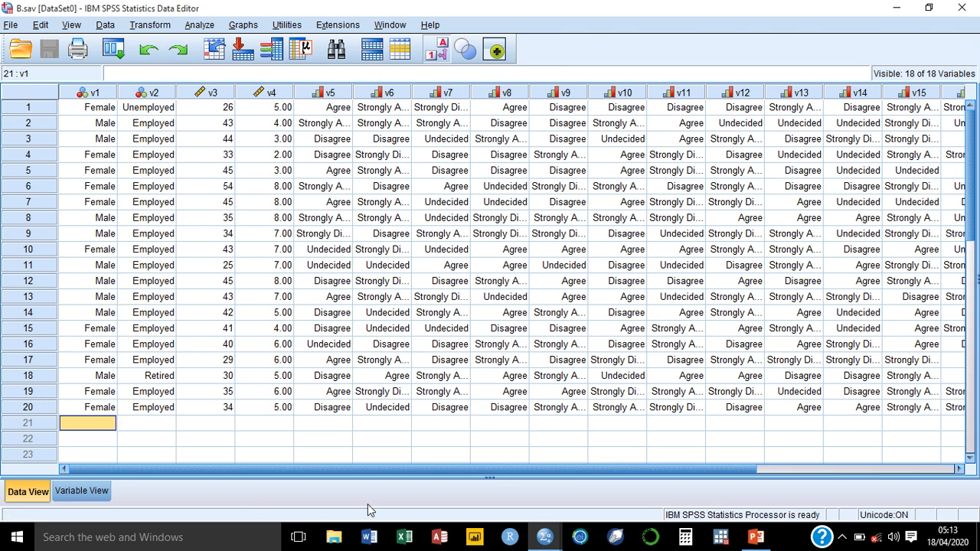
key("super+d")
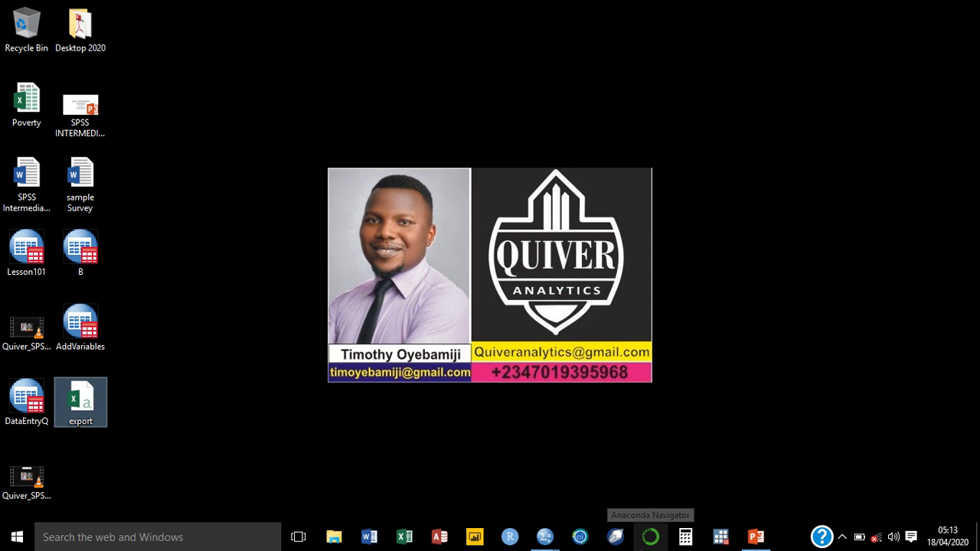
mouse_move(546, 539)
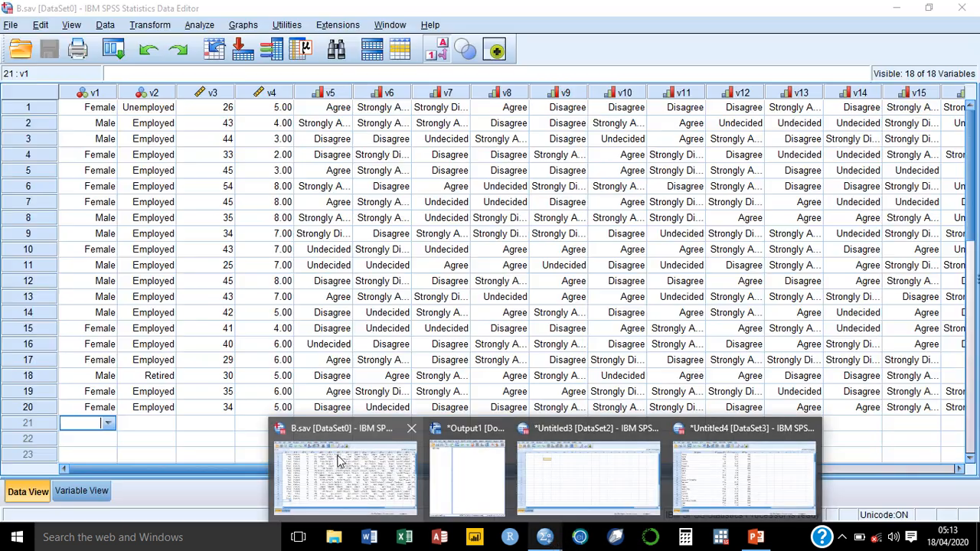
left_click(341, 461)
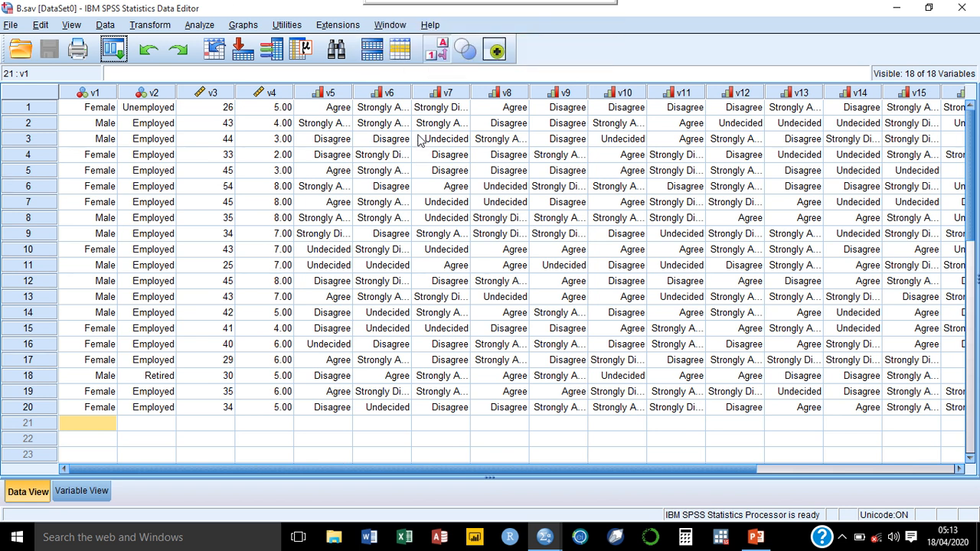
left_click(437, 50)
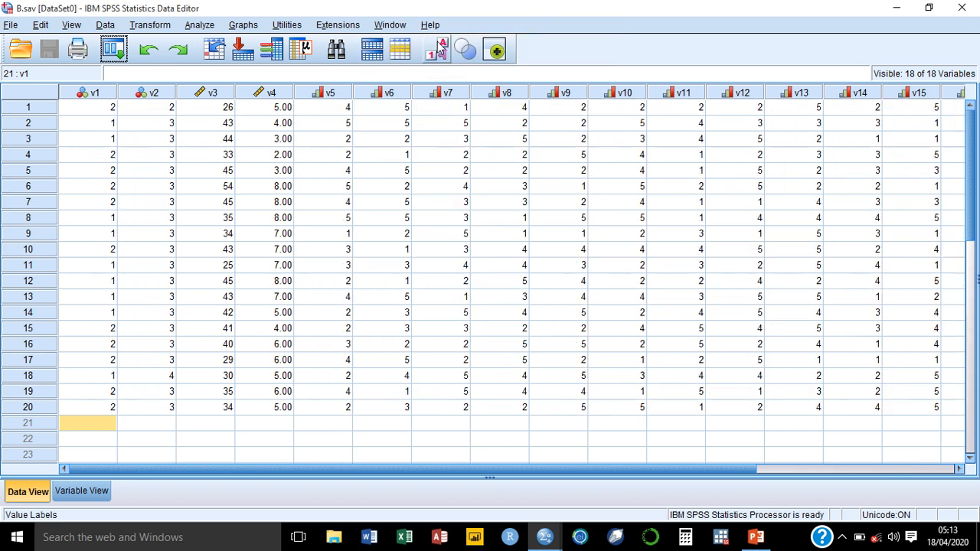
left_click(12, 26)
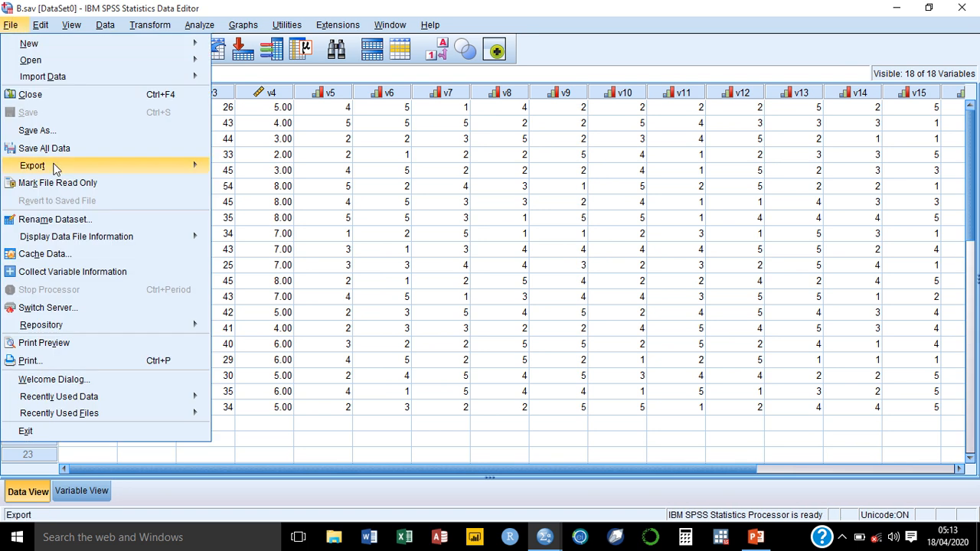
mouse_move(69, 170)
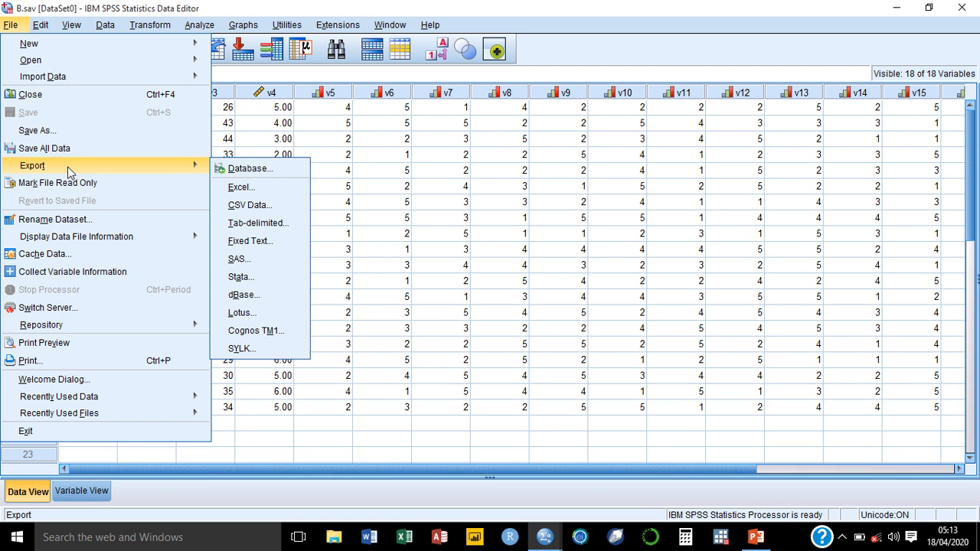
Step: Merge the cases from the external SPSS file DataEntryQ.sav on the Desktop into B.sav, keeping variables v1 to v18
mouse_move(105, 24)
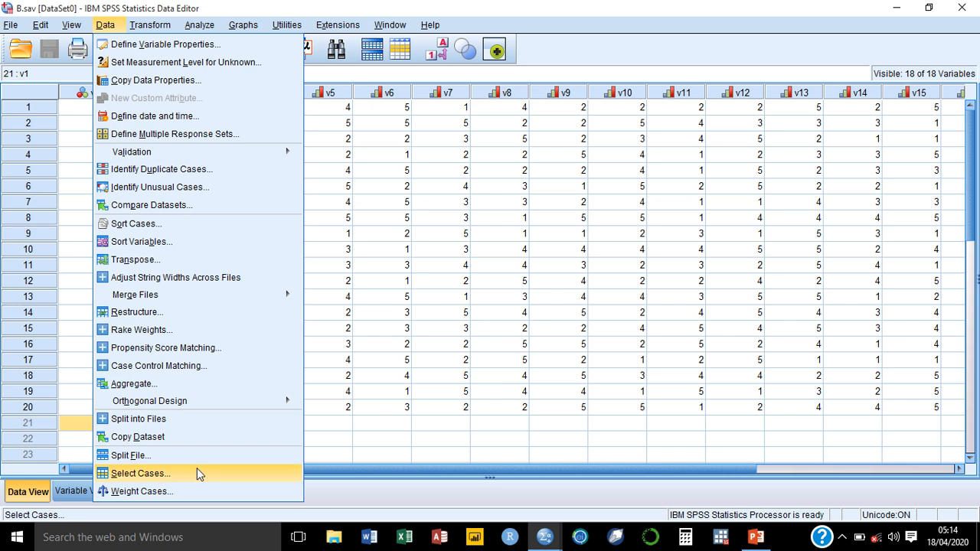
mouse_move(203, 298)
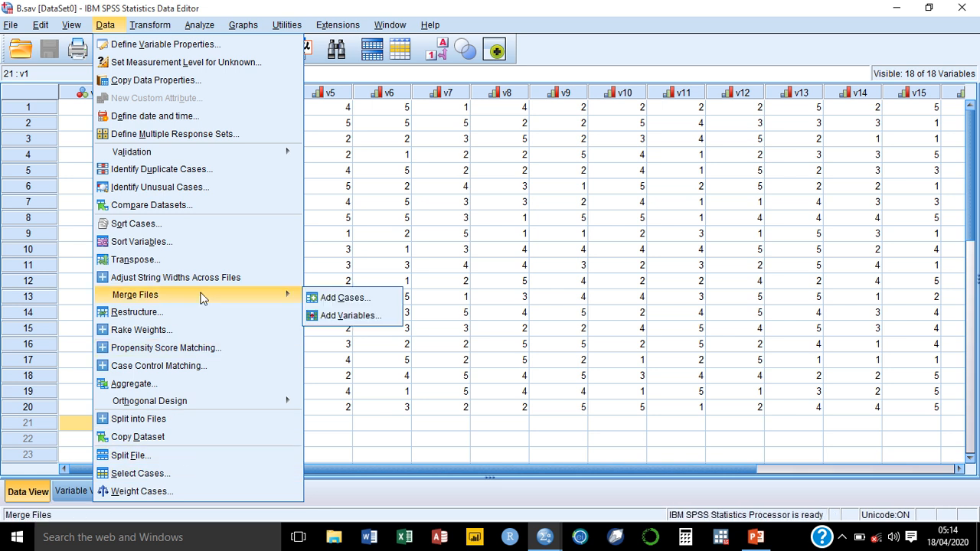
left_click(321, 302)
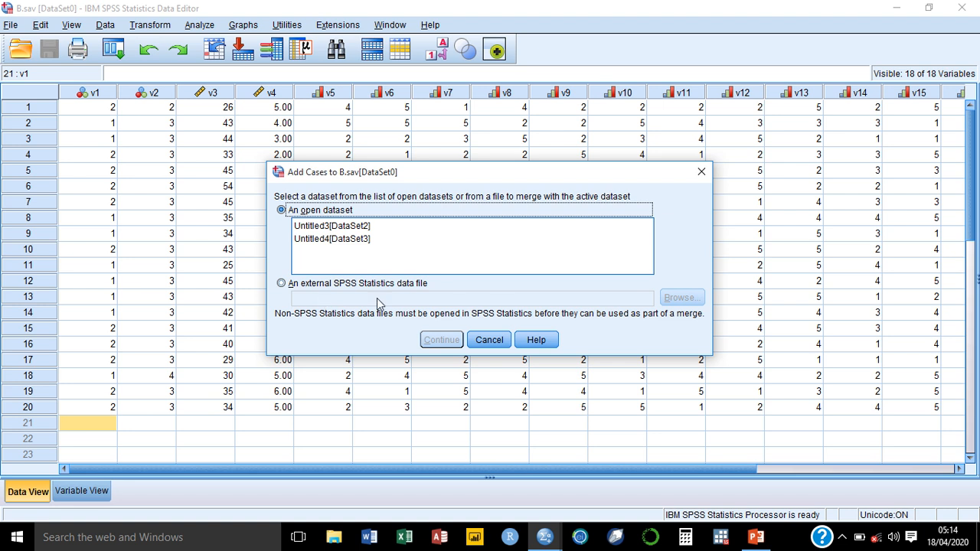
left_click(300, 286)
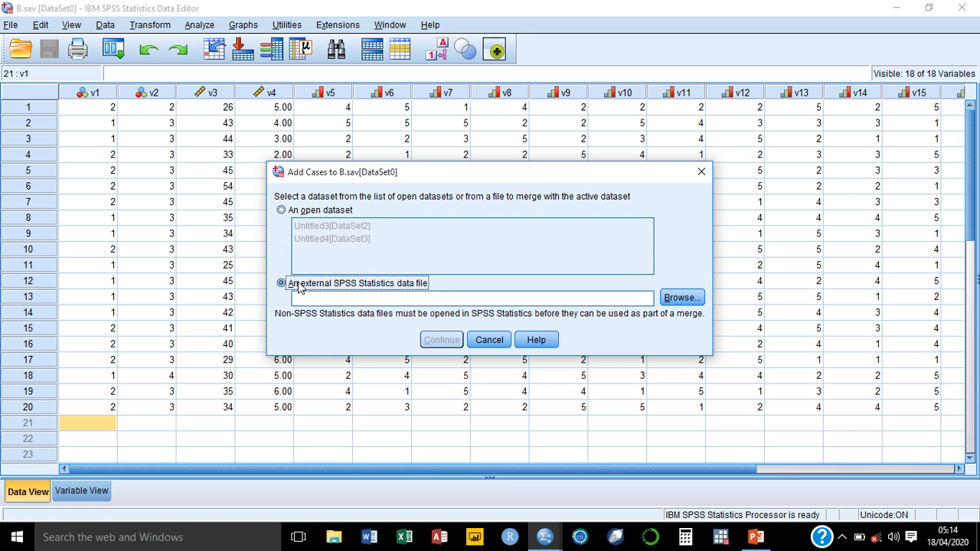
left_click(681, 298)
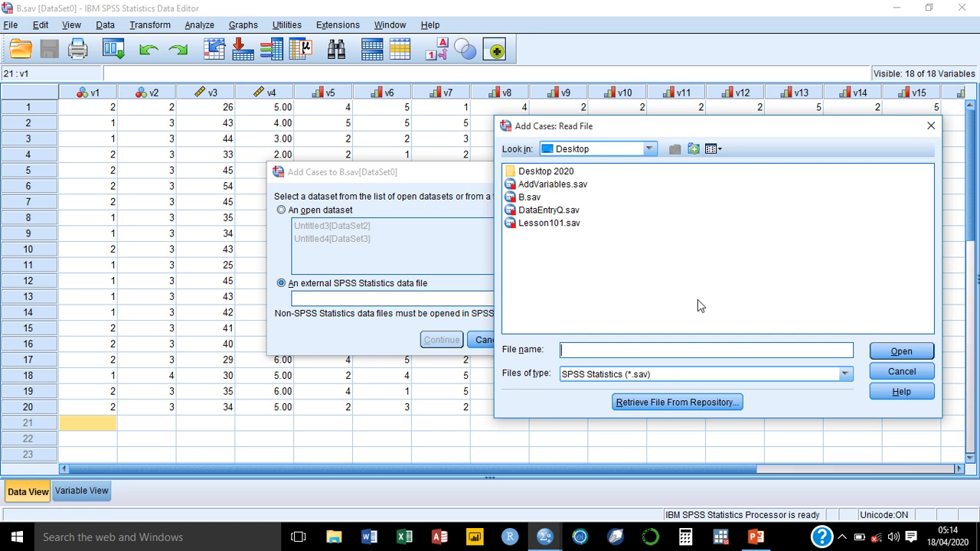
left_click(551, 211)
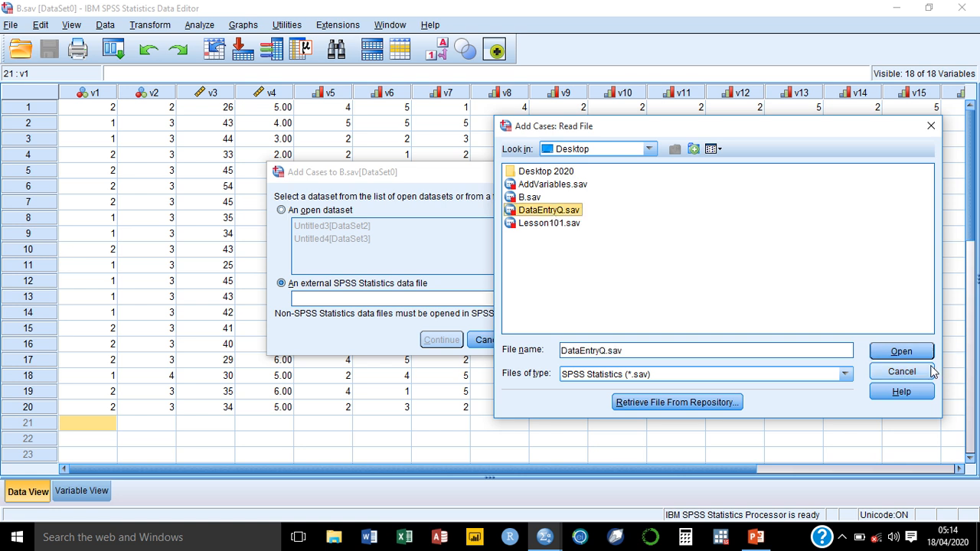
left_click(901, 351)
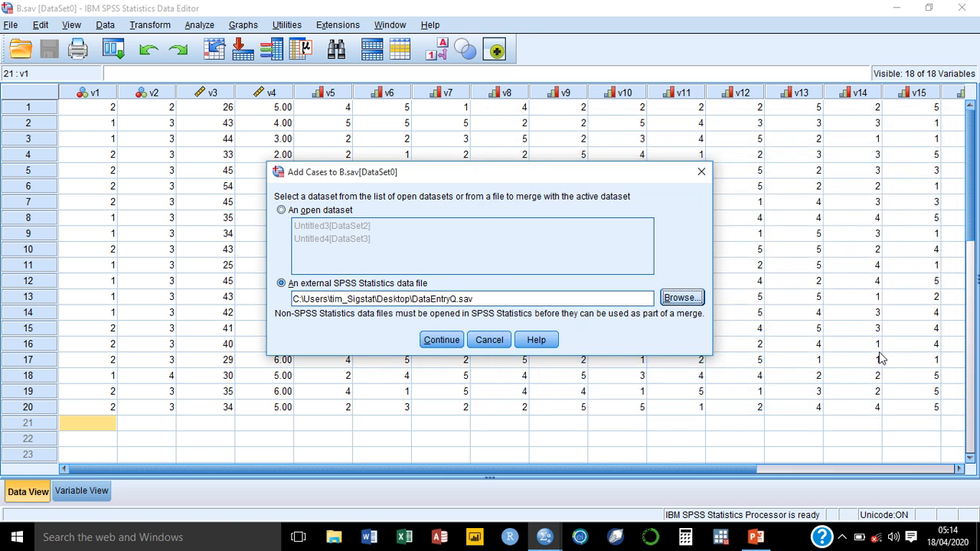
left_click(452, 346)
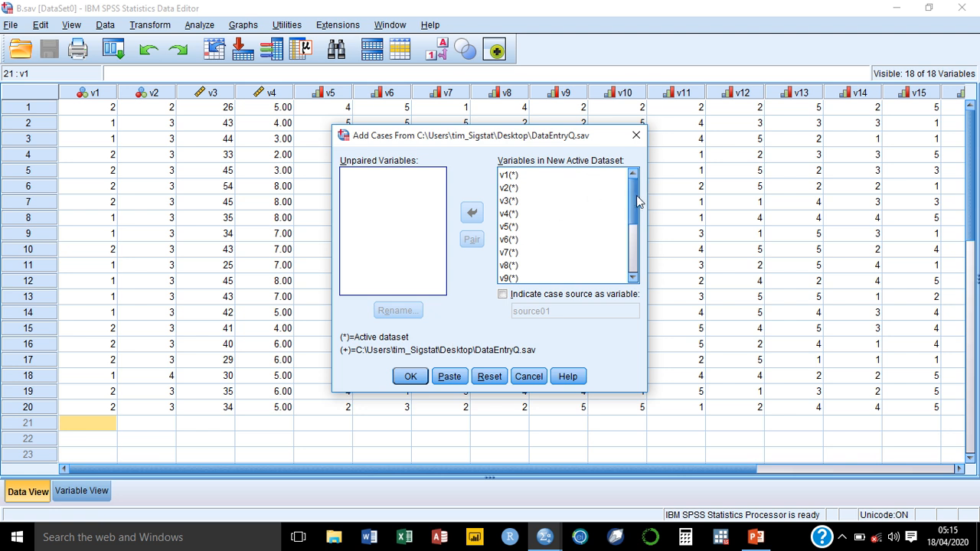
left_click_drag(636, 197, 636, 246)
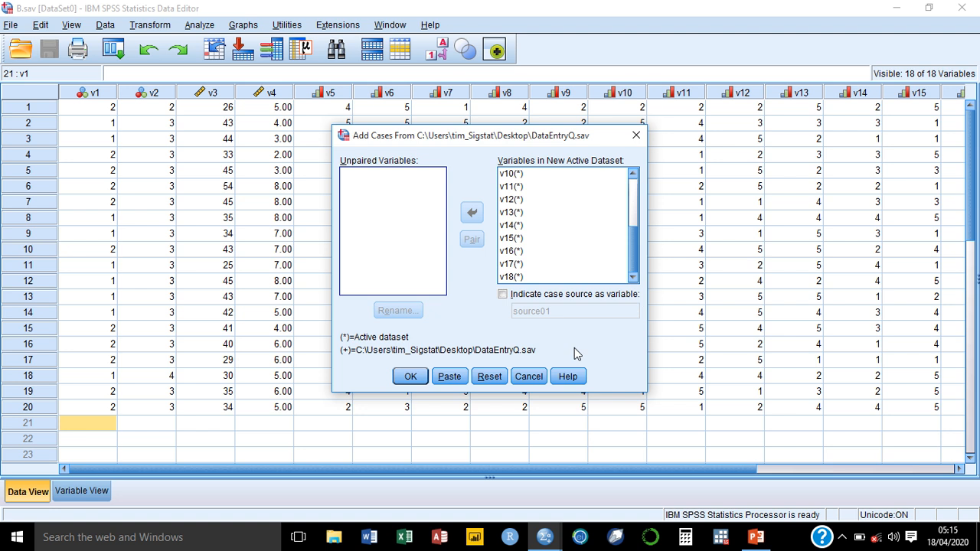
left_click(410, 376)
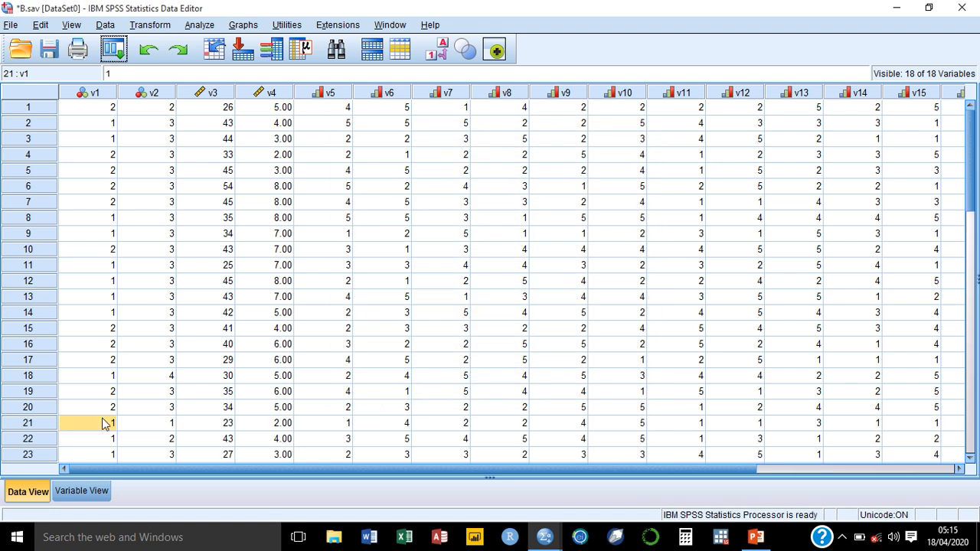
Step: Examine the merged cases under v1, from the original rows through the appended rows and back to the first case
left_click(74, 410)
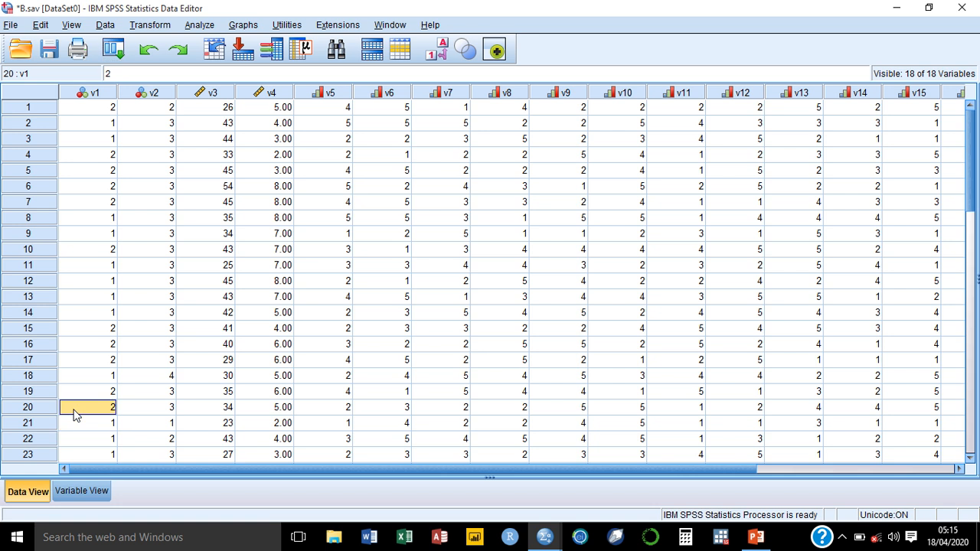
key("Down")
key("Down")
key("Down")
key("Down")
key("Down")
key("Down")
key("Down")
key("Down")
key("Down")
key("Down")
key("Down")
key("Down")
key("Down")
key("Down")
key("Down")
key("Down")
key("Down")
key("Down")
key("Down")
key("Down")
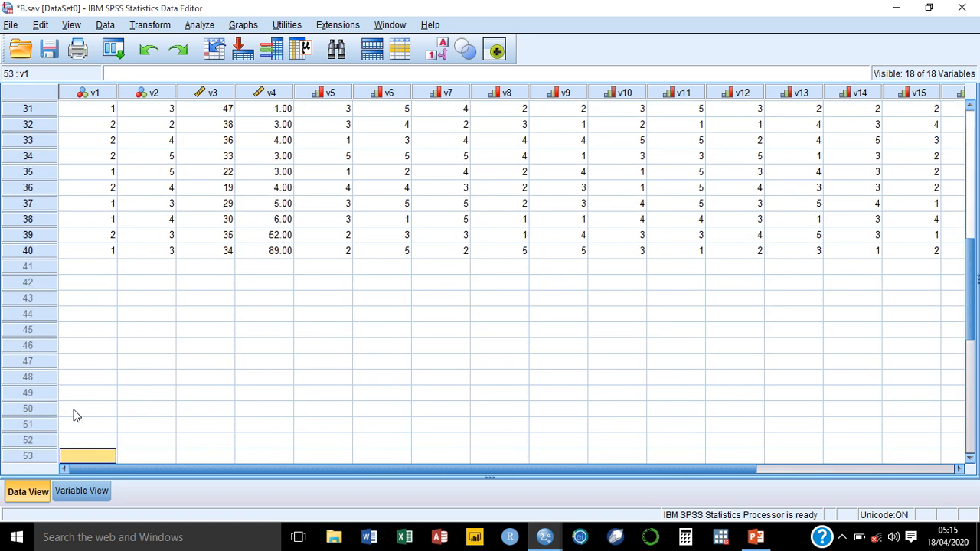
key("Up")
key("Up")
key("Up")
key("Up")
key("Up")
key("Up")
key("Up")
key("Up")
key("Up")
key("Up")
key("Up")
key("Up")
key("Up")
key("Up")
key("Up")
key("Up")
key("Up")
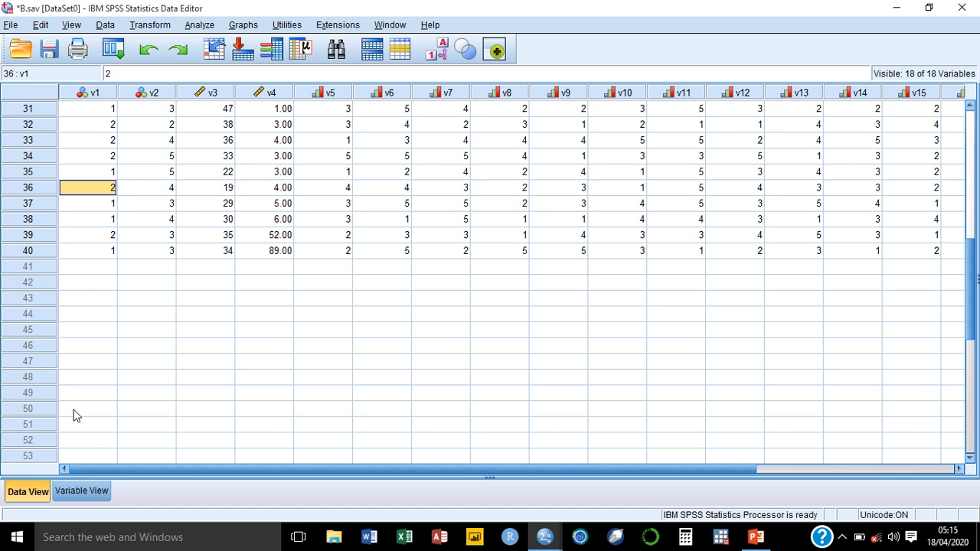
key("Up")
key("Up")
key("Up")
key("Up")
key("Up")
key("Up")
key("Up")
key("Up")
key("Up")
key("Up")
key("Up")
key("Up")
key("Up")
key("Up")
key("Up")
key("Up")
key("Up")
key("Up")
key("Up")
key("Up")
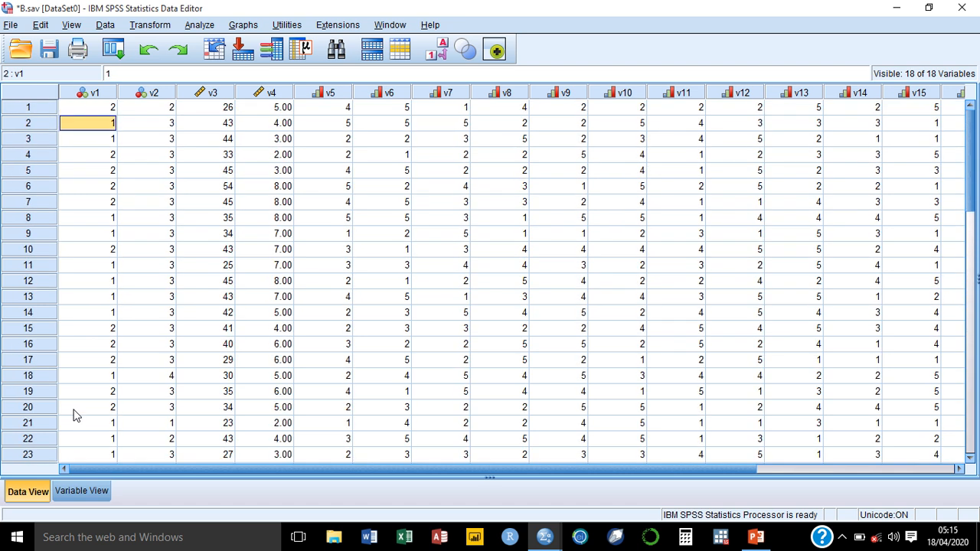
key("Down")
key("Down")
key("Down")
key("Down")
key("Down")
key("Down")
key("Down")
key("Down")
key("Down")
key("Down")
key("Down")
key("Down")
key("Down")
key("Down")
key("Down")
key("Down")
key("Down")
key("Down")
key("Down")
key("Down")
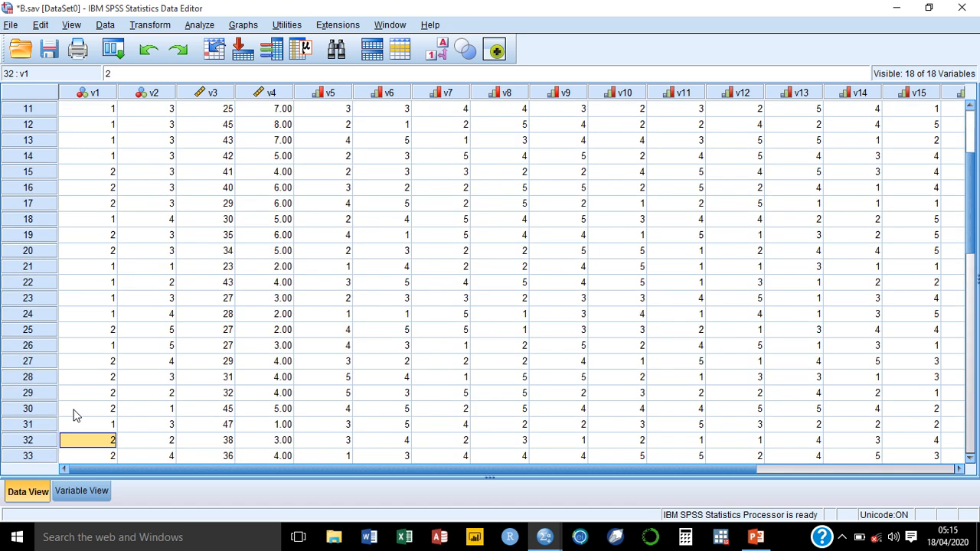
key("Up")
key("Up")
key("Up")
key("Up")
key("Up")
key("Up")
key("Up")
key("Up")
key("Up")
key("Up")
key("Up")
key("Up")
key("Up")
key("Up")
key("Up")
key("Up")
key("Up")
key("Up")
key("Up")
key("Up")
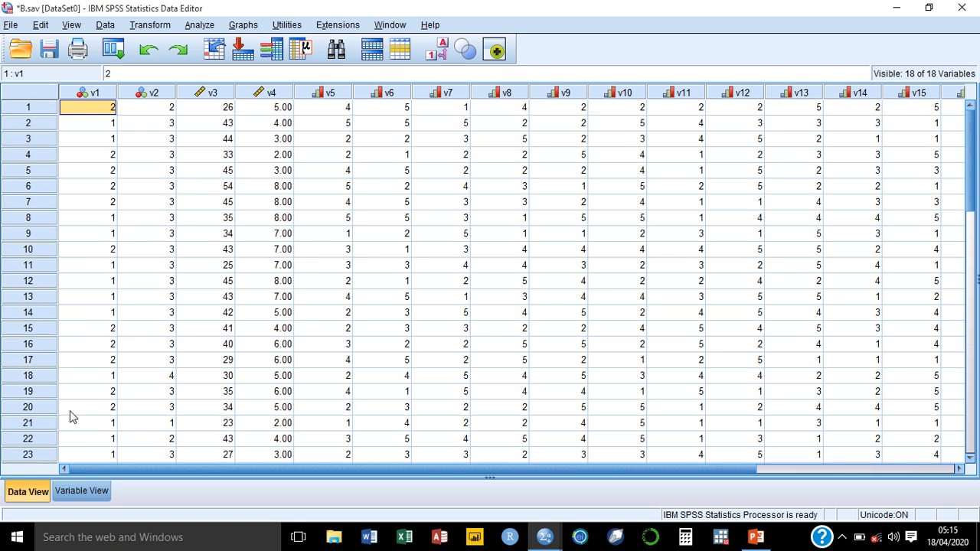
Step: Save the merged B.sav dataset and select the second empty variable column after v18
left_click(51, 48)
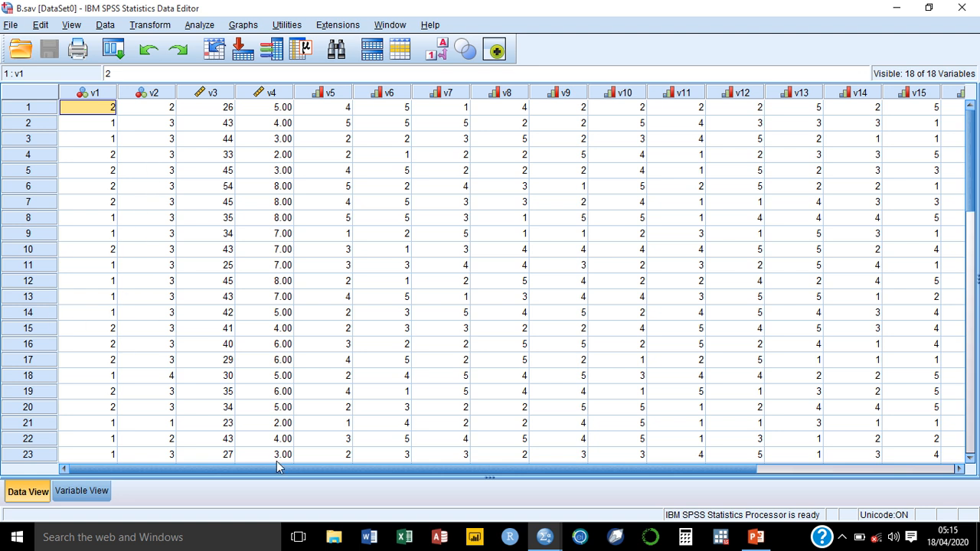
left_click_drag(277, 465, 572, 459)
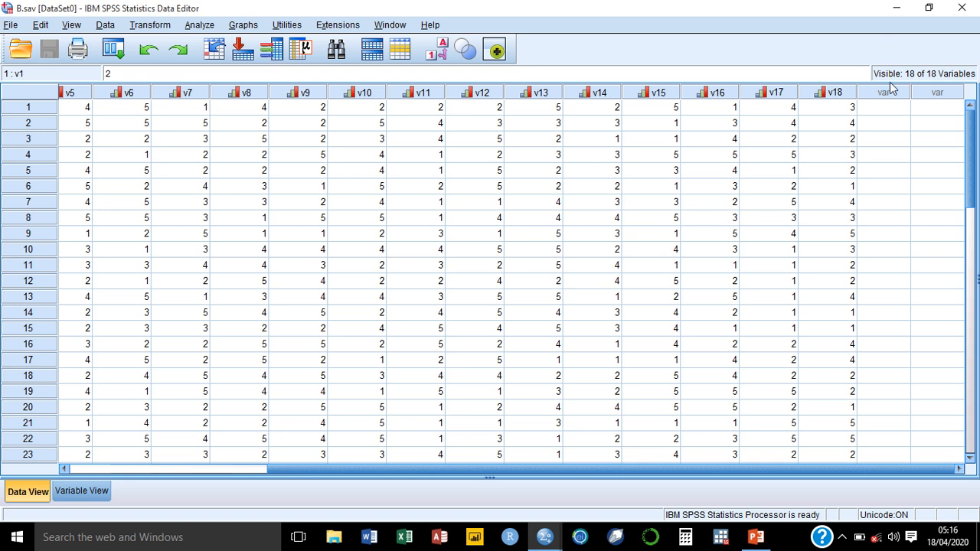
left_click(932, 95)
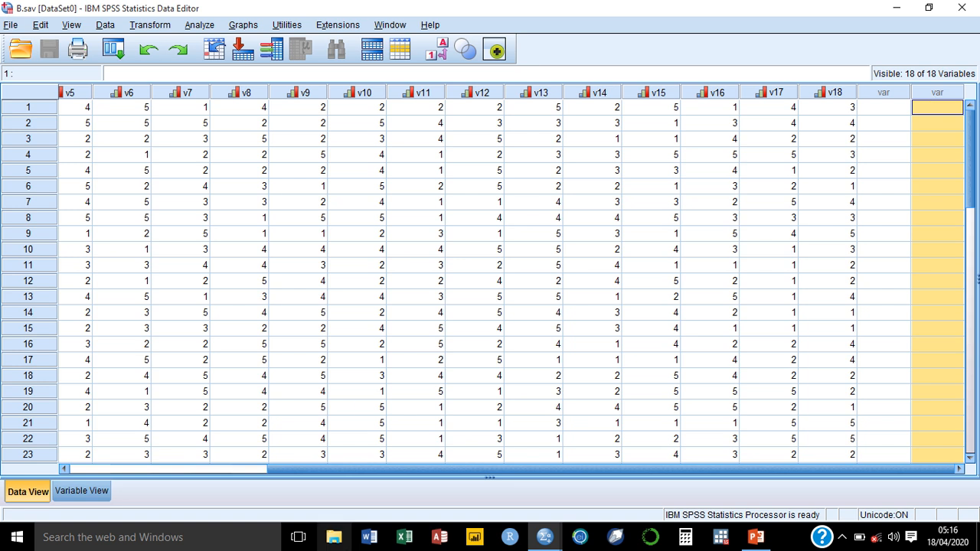
Step: Check the AddVariables file on the desktop, return to B.sav, and select the first empty variable column after v18
key("super+d")
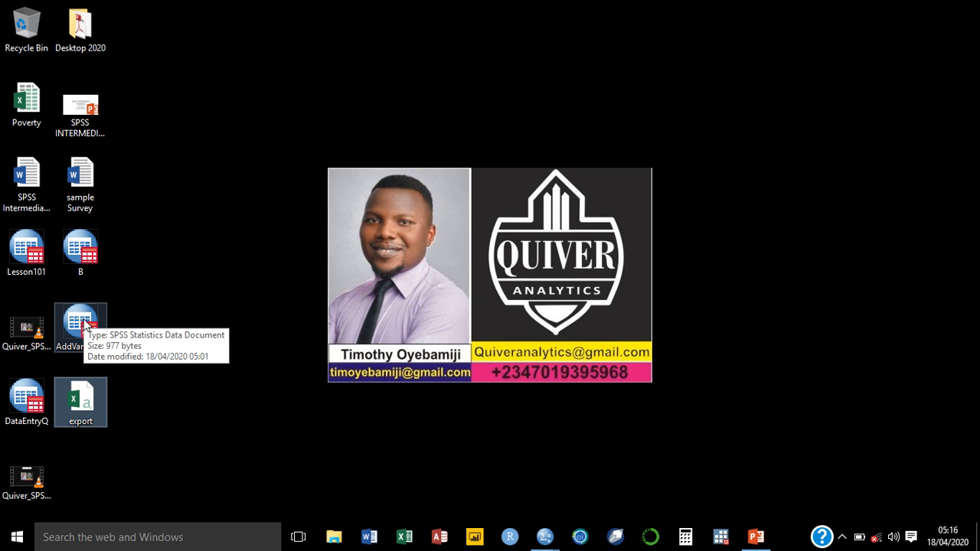
mouse_move(545, 538)
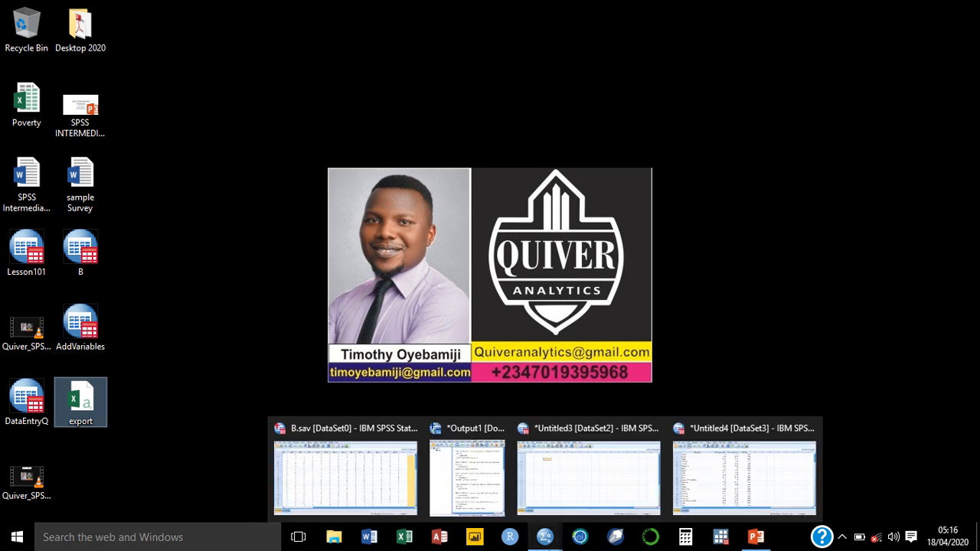
left_click(311, 448)
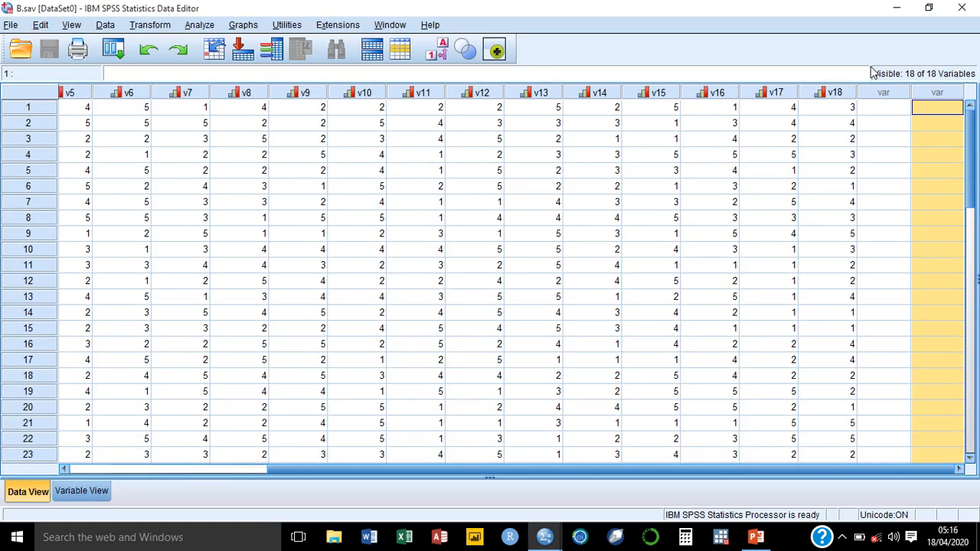
left_click(884, 92)
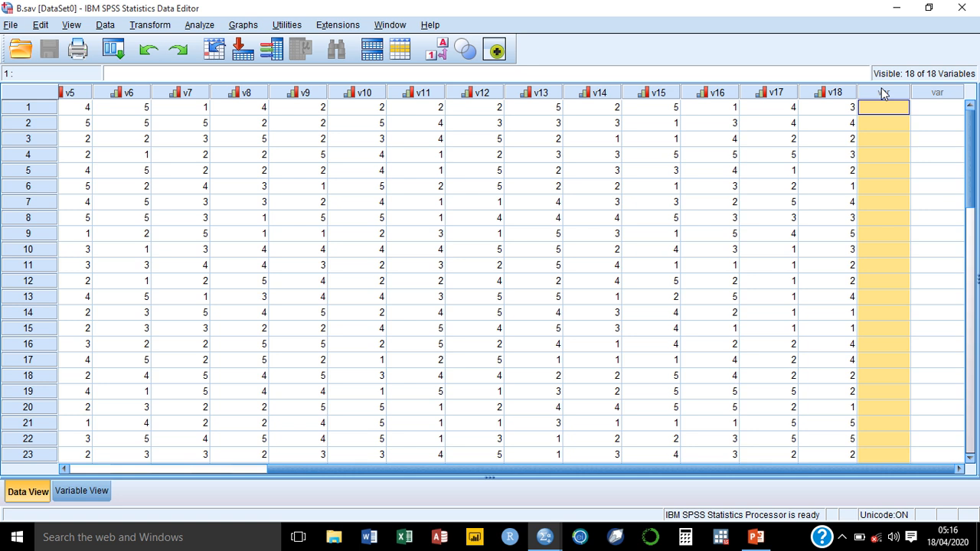
Step: Choose AddVariables.sav on the Desktop as the external SPSS Statistics data file for adding variables to B.sav
left_click(11, 26)
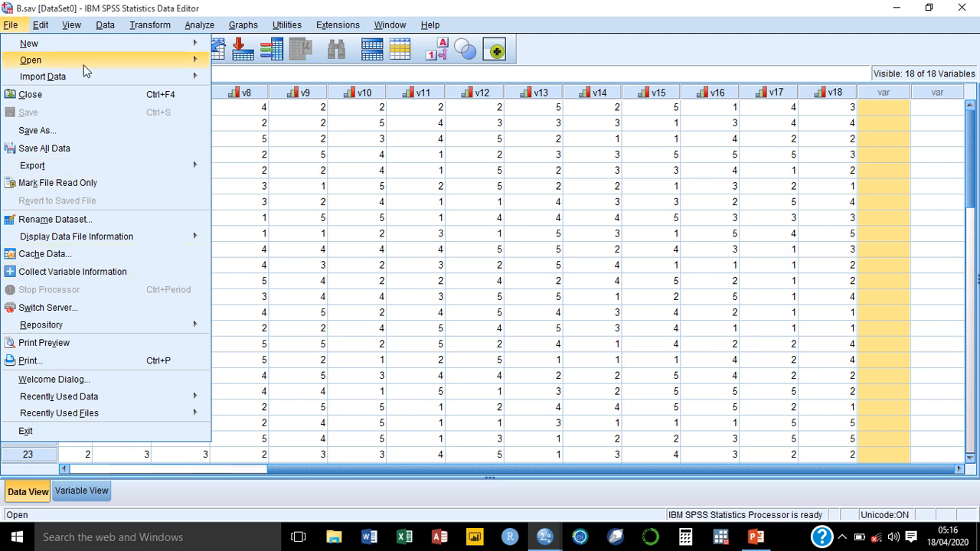
left_click(115, 26)
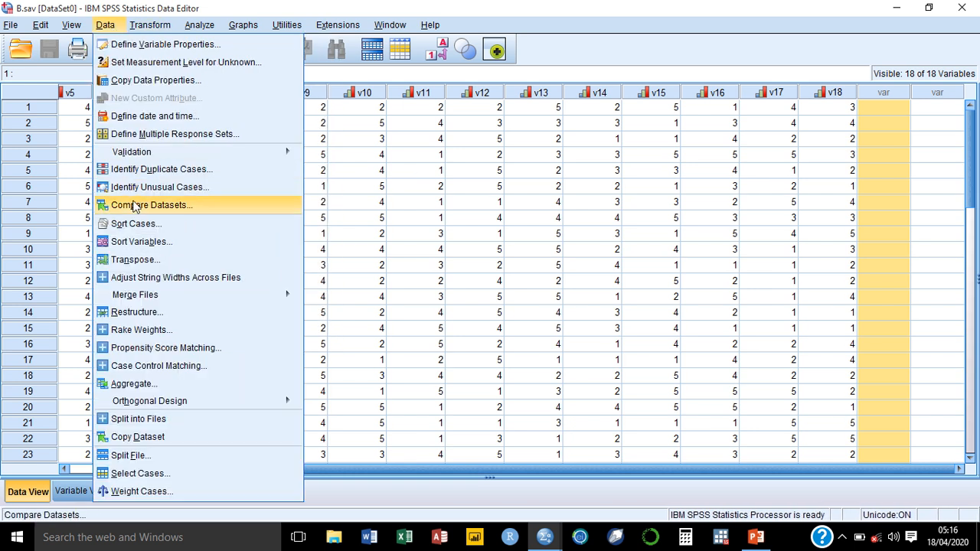
mouse_move(192, 300)
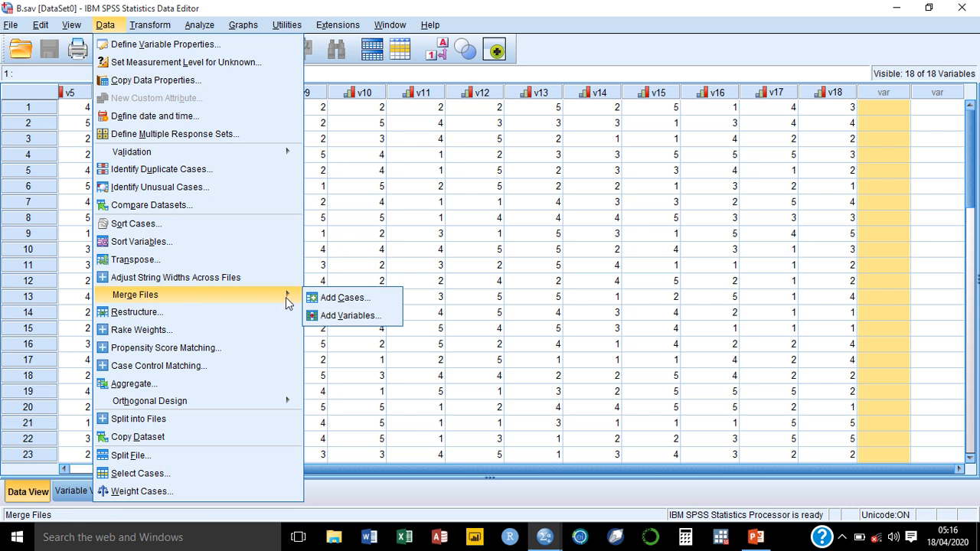
left_click(357, 315)
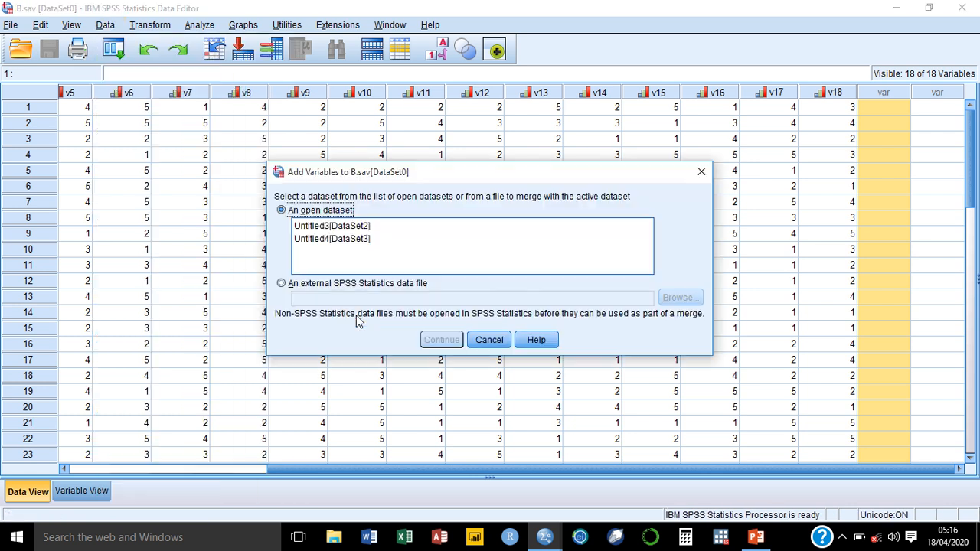
left_click(314, 290)
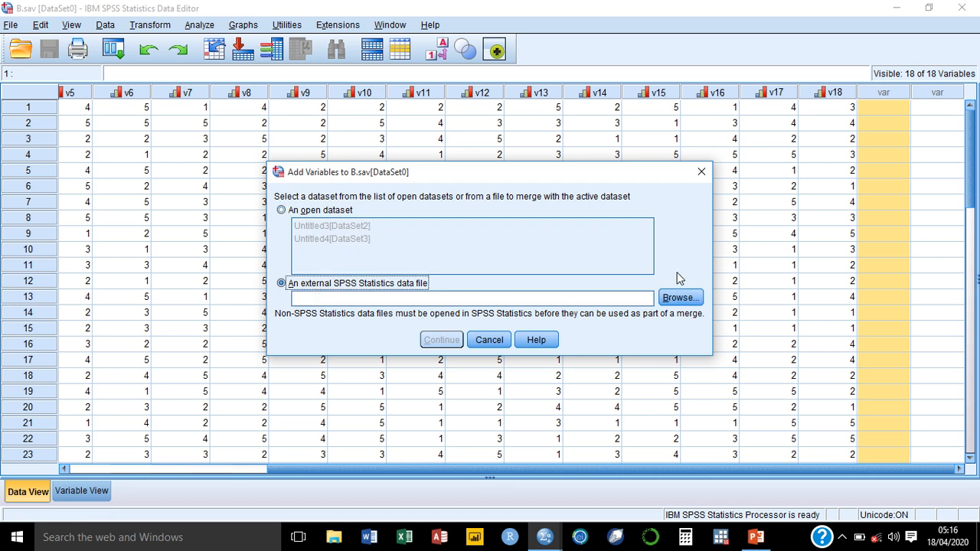
left_click(670, 300)
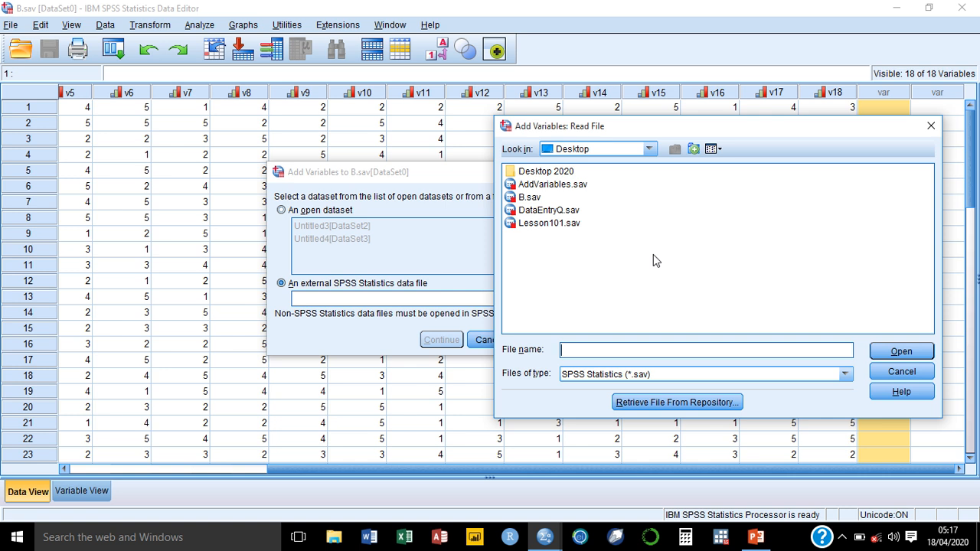
left_click(563, 190)
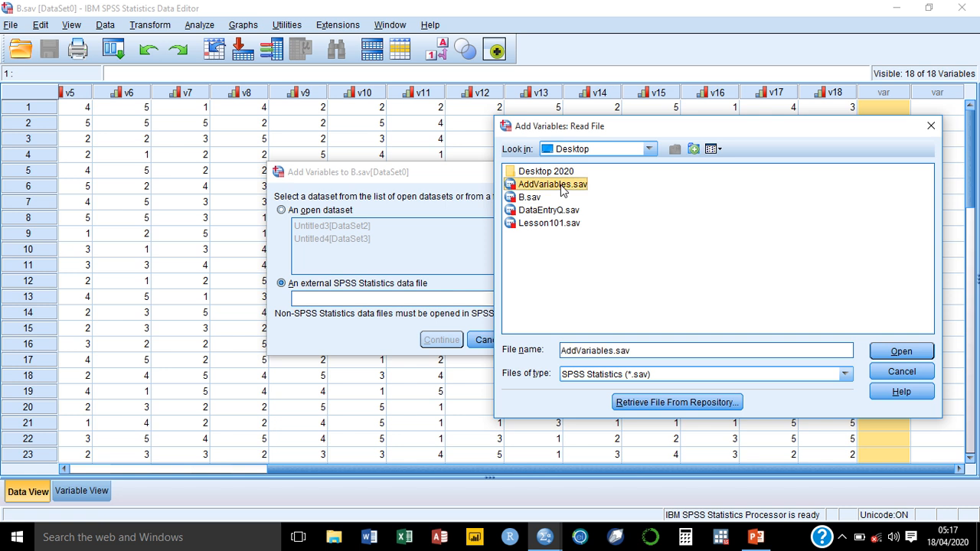
left_click(561, 185)
left_click(598, 190)
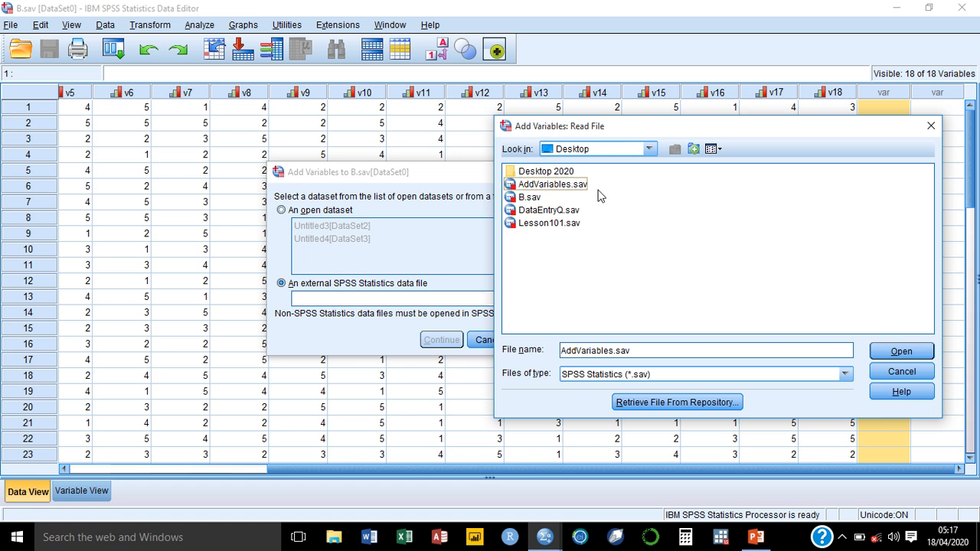
left_click(564, 186)
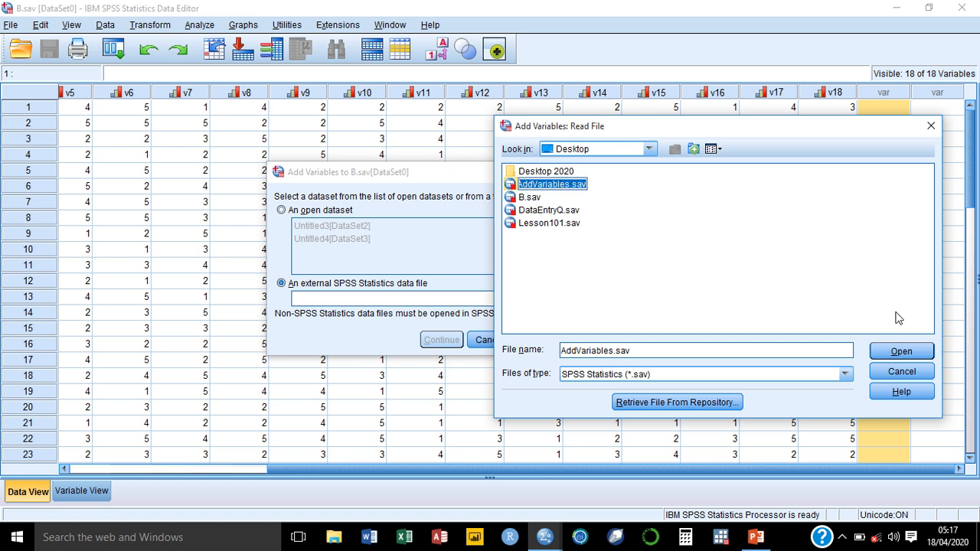
left_click(903, 355)
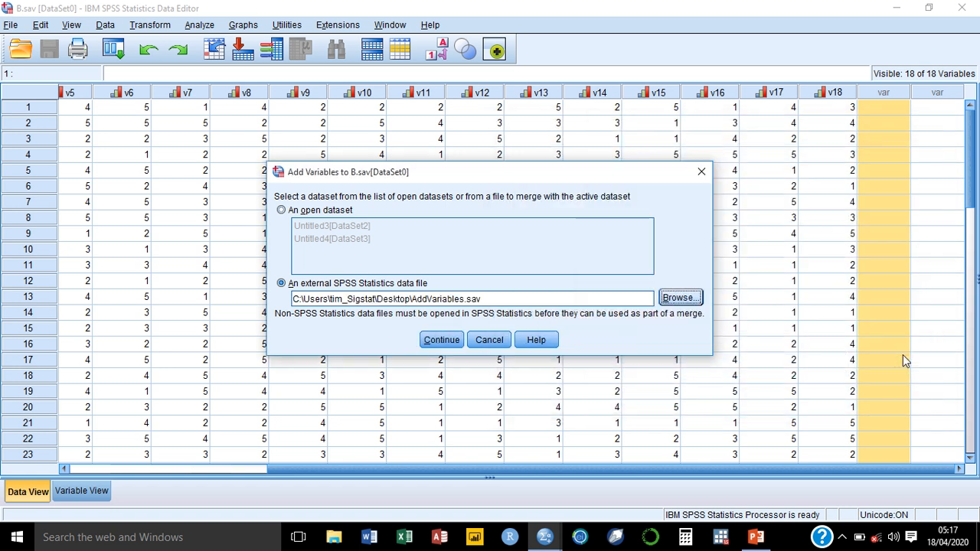
Step: Run the merge as one-to-one based on file order and return to the B.sav data
left_click(440, 340)
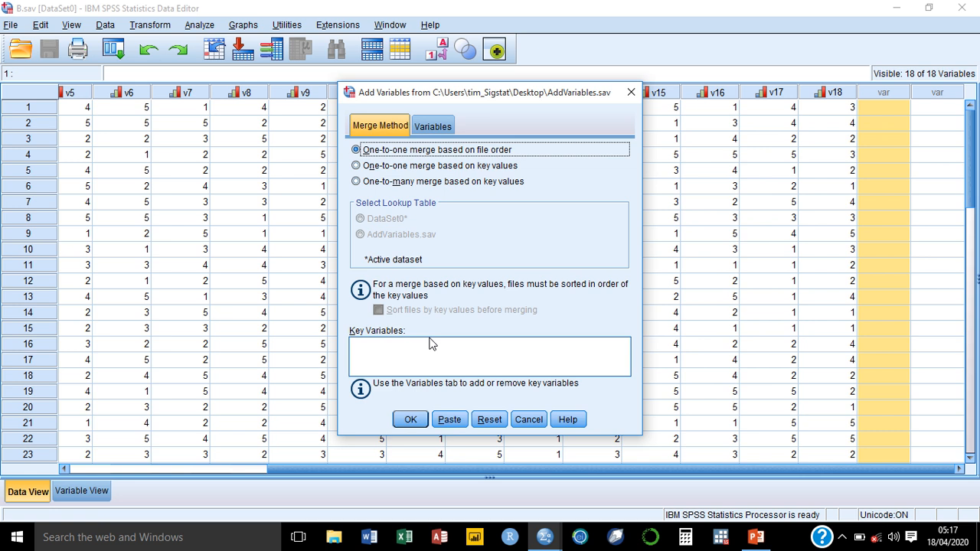
left_click(413, 420)
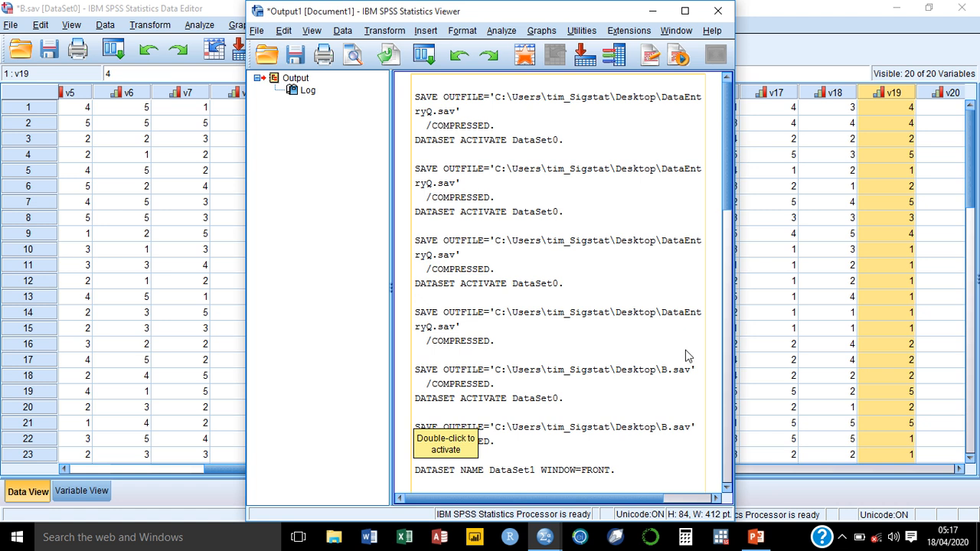
left_click(852, 52)
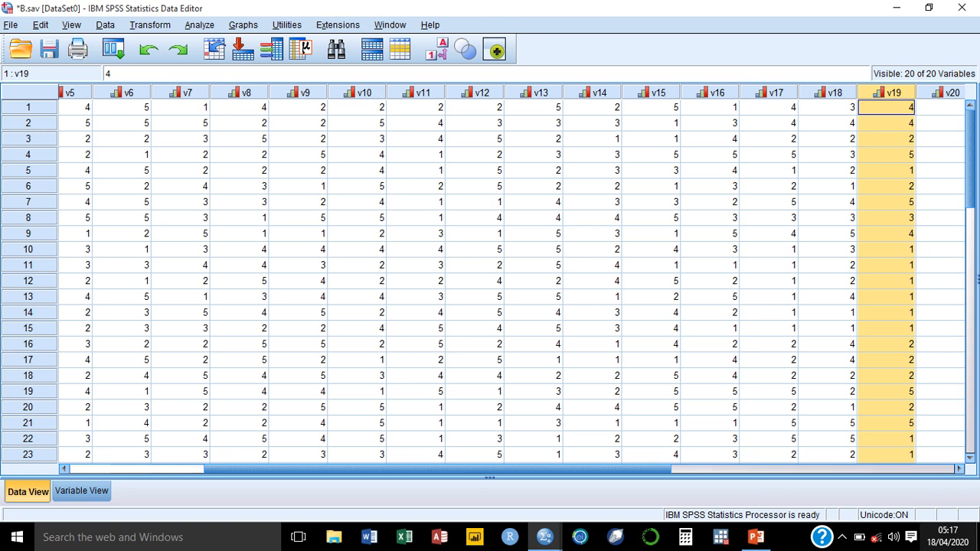
Step: Review the added variables v19 and v20 through the last case, save B.sav, and go back to v1 at the first case
left_click(961, 462)
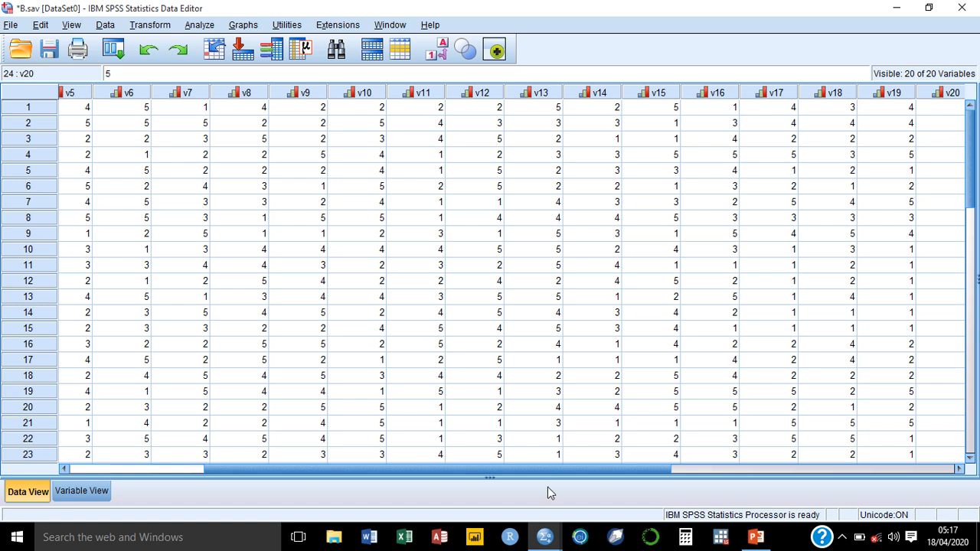
left_click_drag(539, 471, 627, 468)
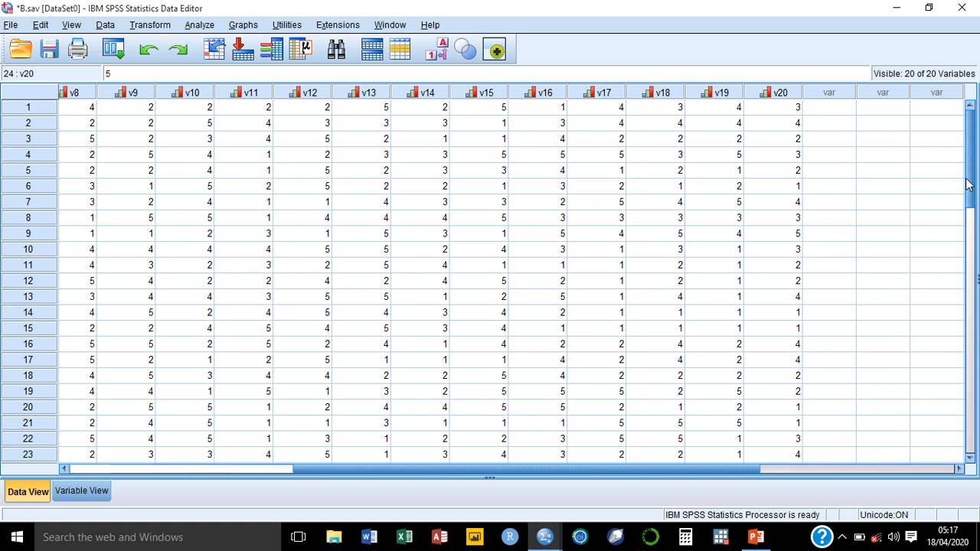
left_click_drag(967, 183, 962, 321)
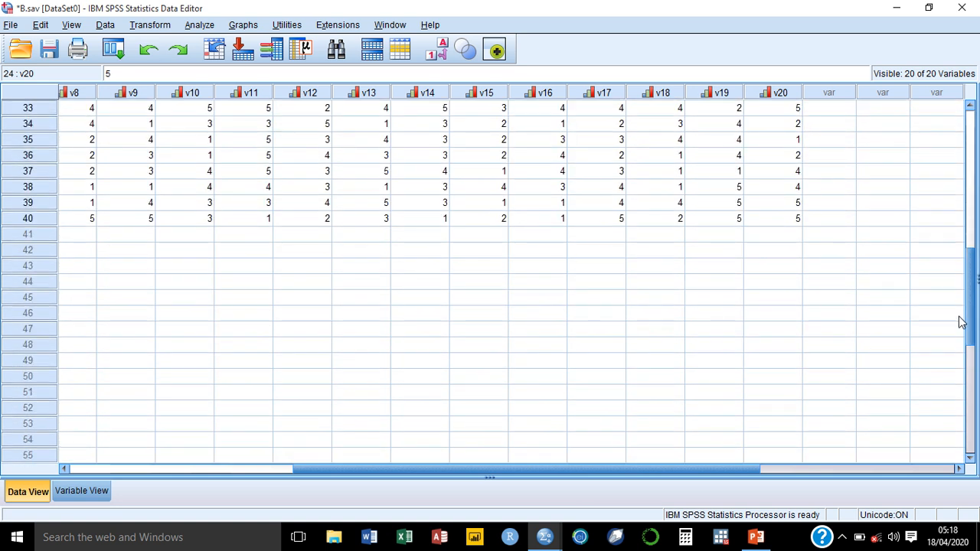
left_click(49, 51)
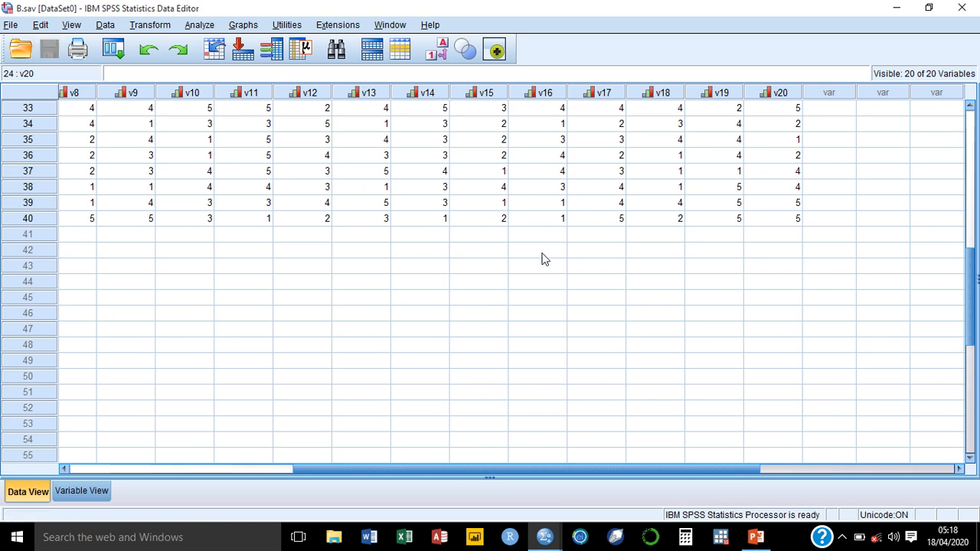
left_click_drag(969, 309, 969, 147)
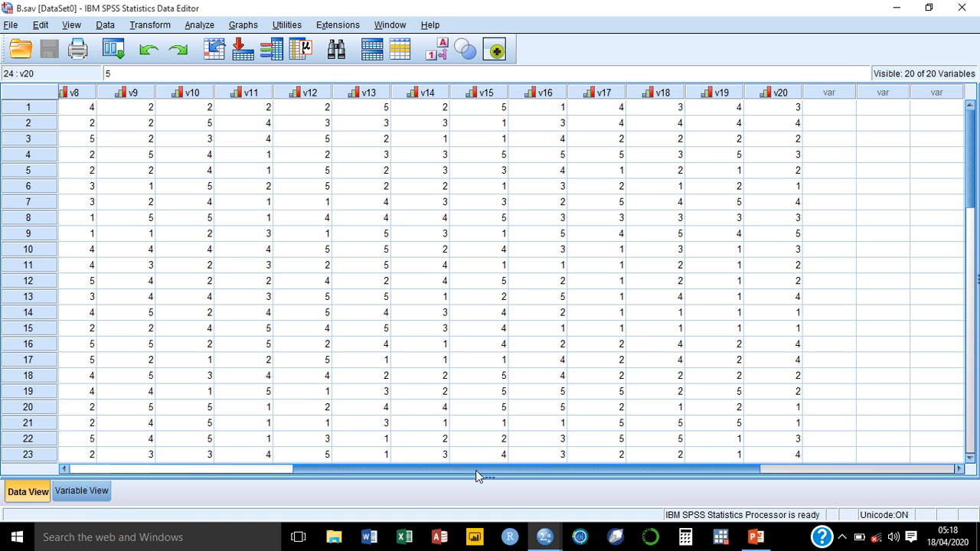
left_click_drag(476, 476, 123, 486)
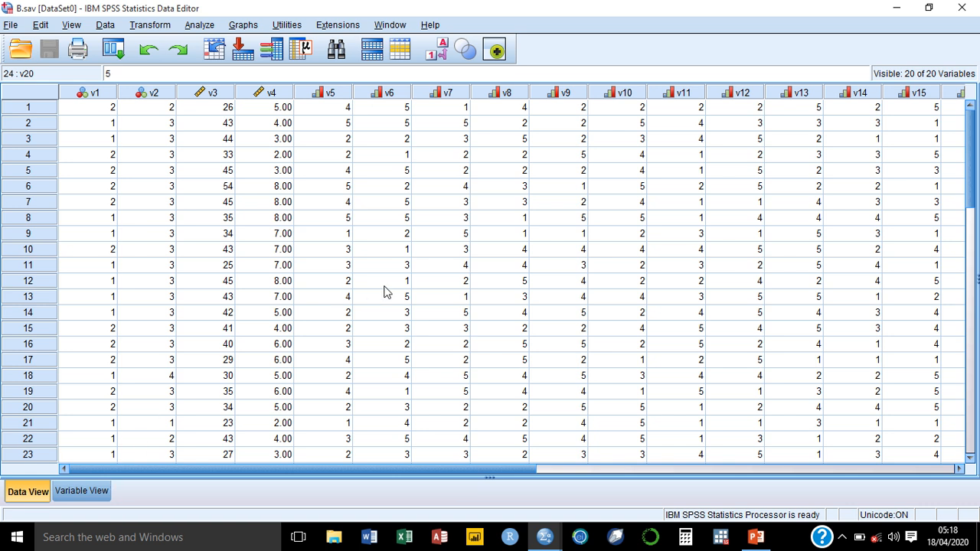
Step: Review the Output1 log down to its last commands and close that output document without saving it
mouse_move(548, 538)
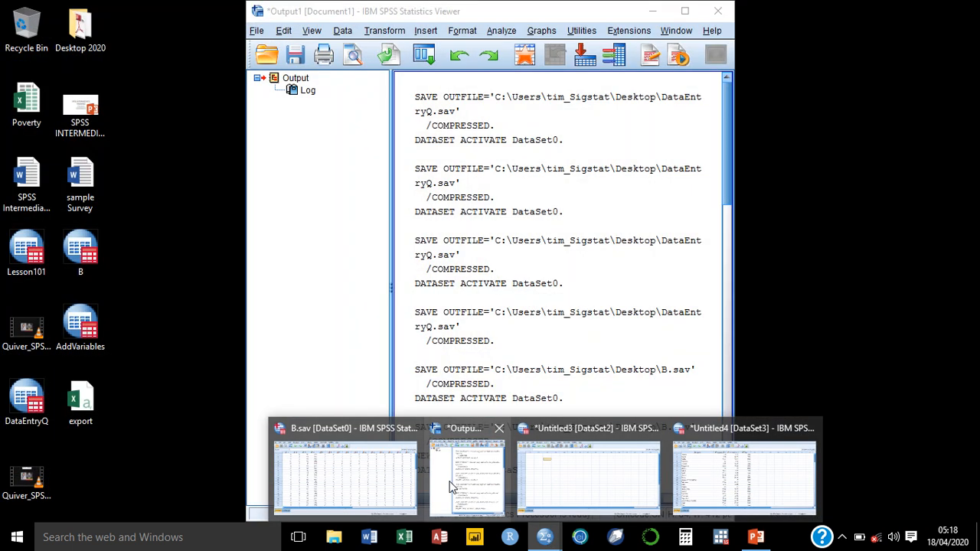
left_click(450, 486)
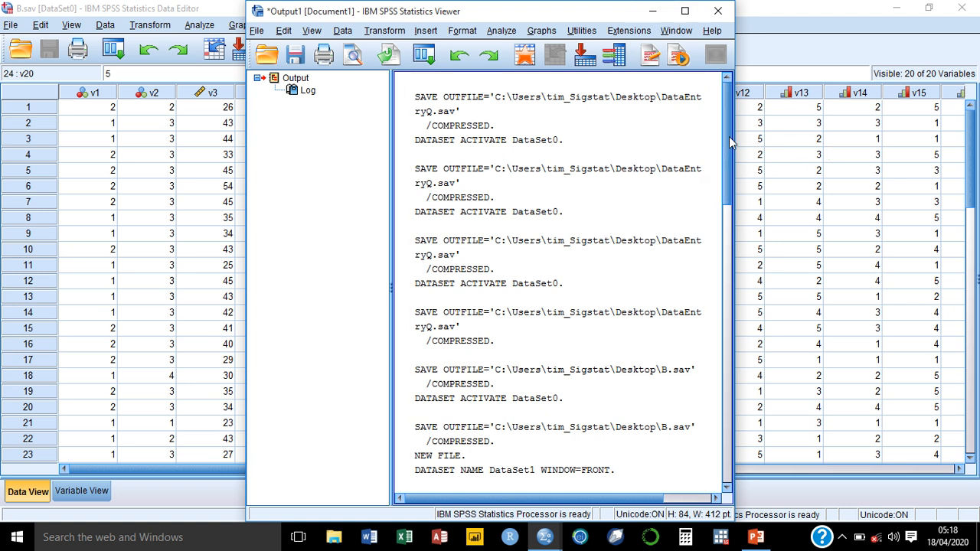
left_click_drag(733, 144, 716, 353)
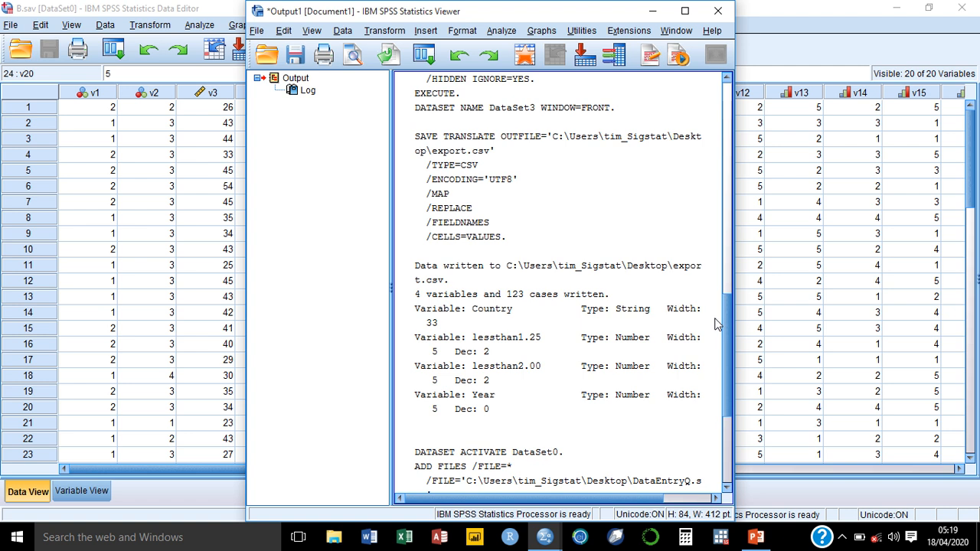
left_click_drag(729, 330, 727, 420)
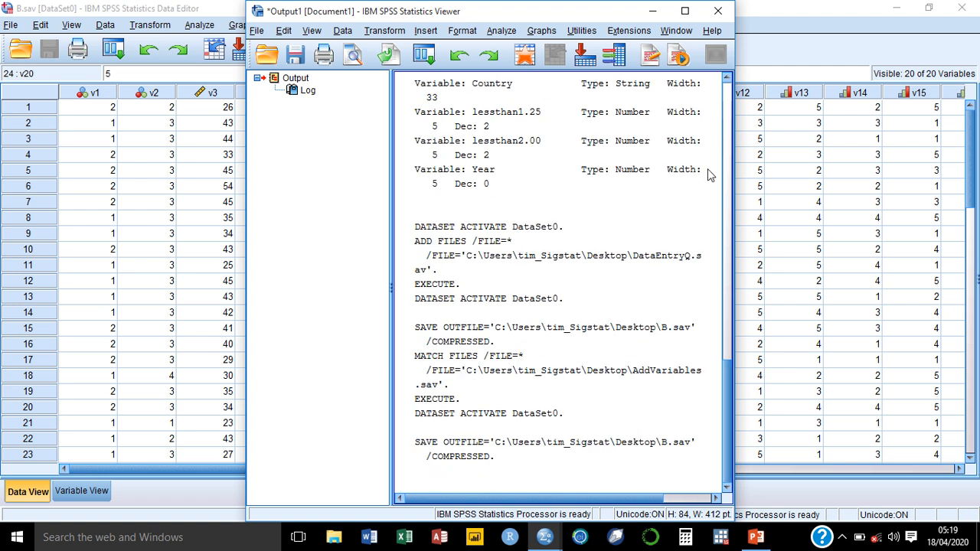
left_click(717, 11)
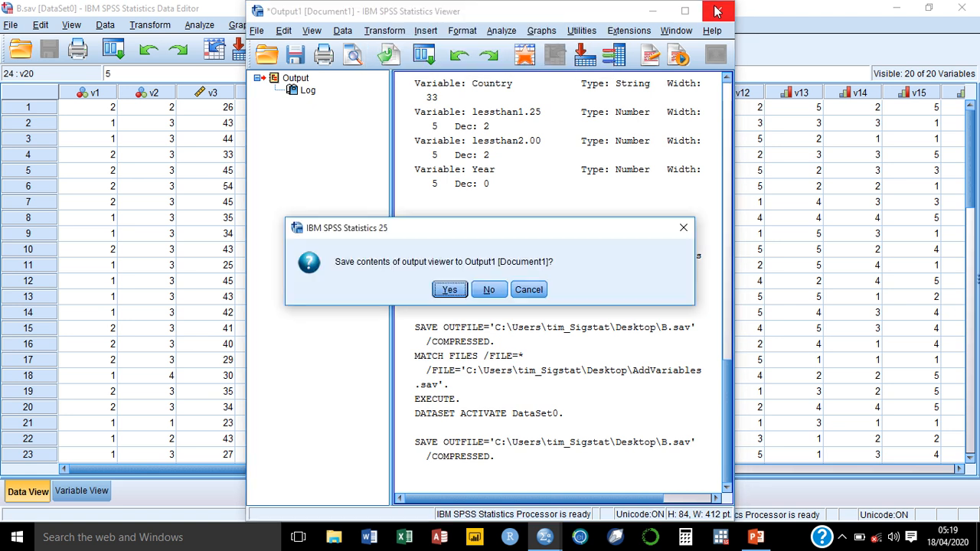
left_click(488, 290)
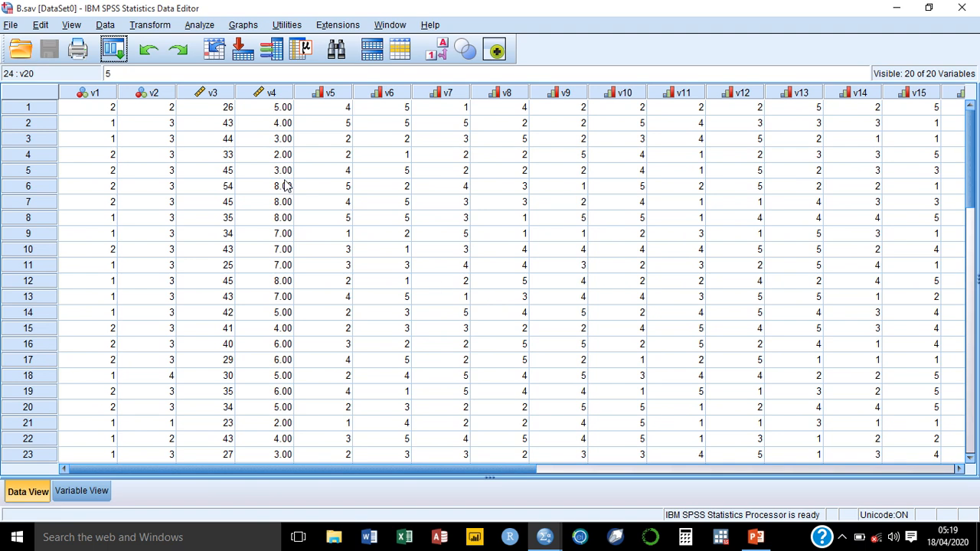
Step: Close the B.sav dataset and the empty Untitled3 dataset, discarding the changes to Untitled3
left_click(966, 16)
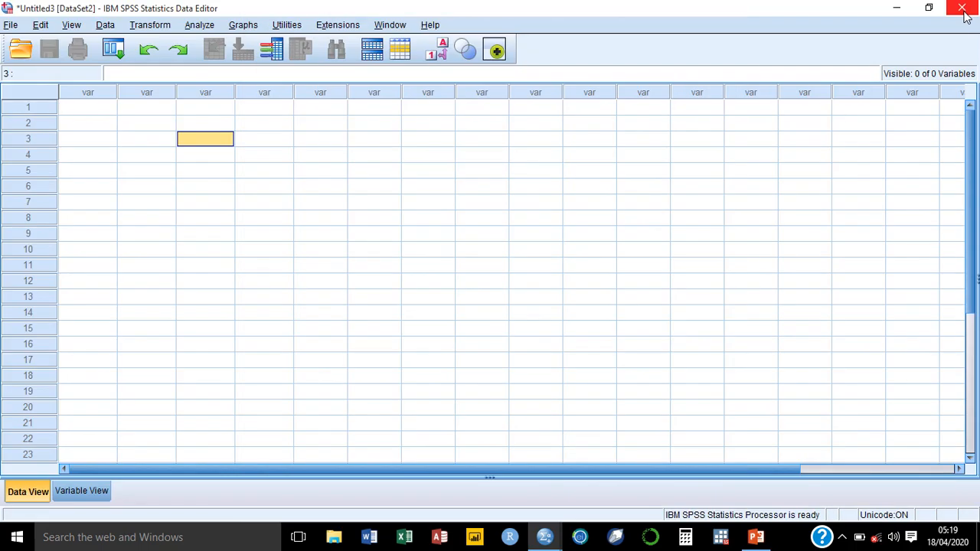
left_click(963, 11)
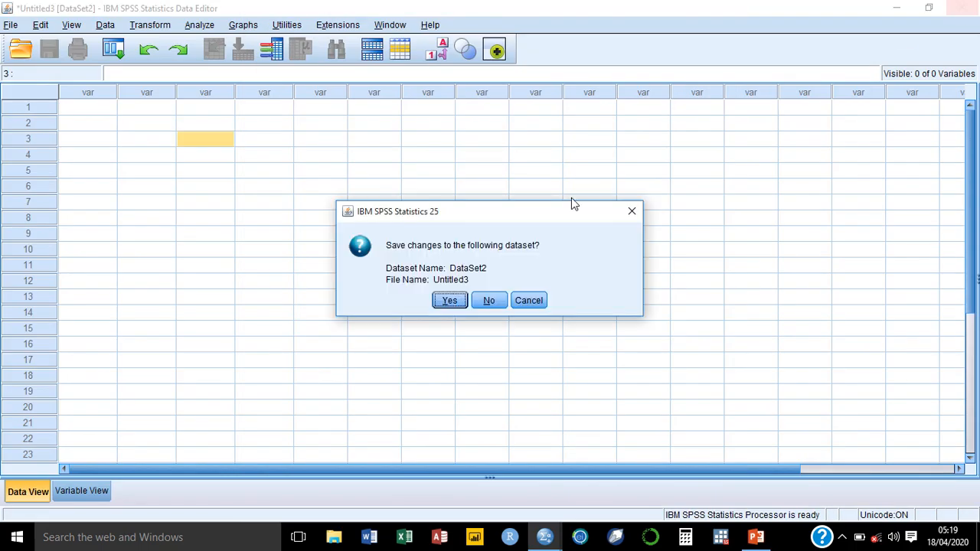
left_click(494, 305)
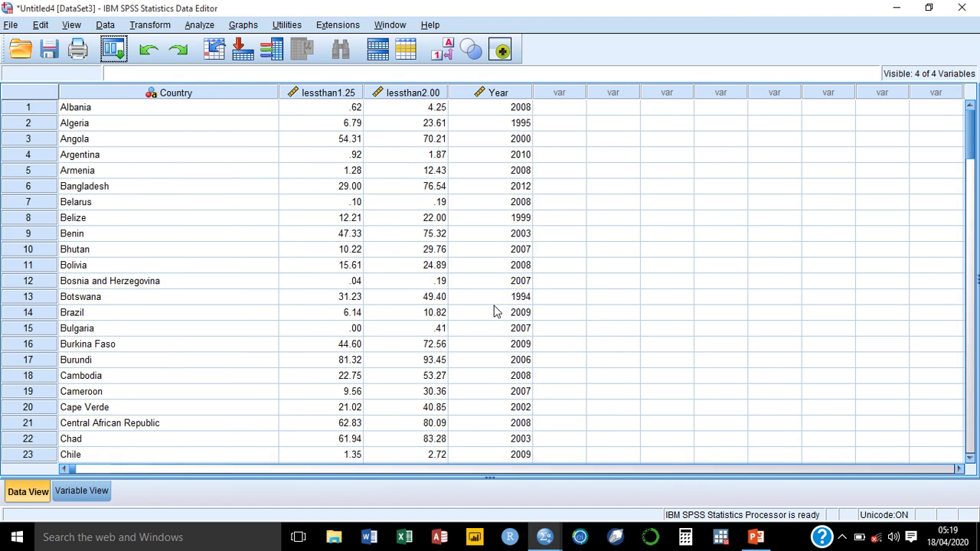
Step: Close the last dataset, Untitled4, and exit SPSS Statistics without saving Output2 or the Untitled4 data
left_click(961, 8)
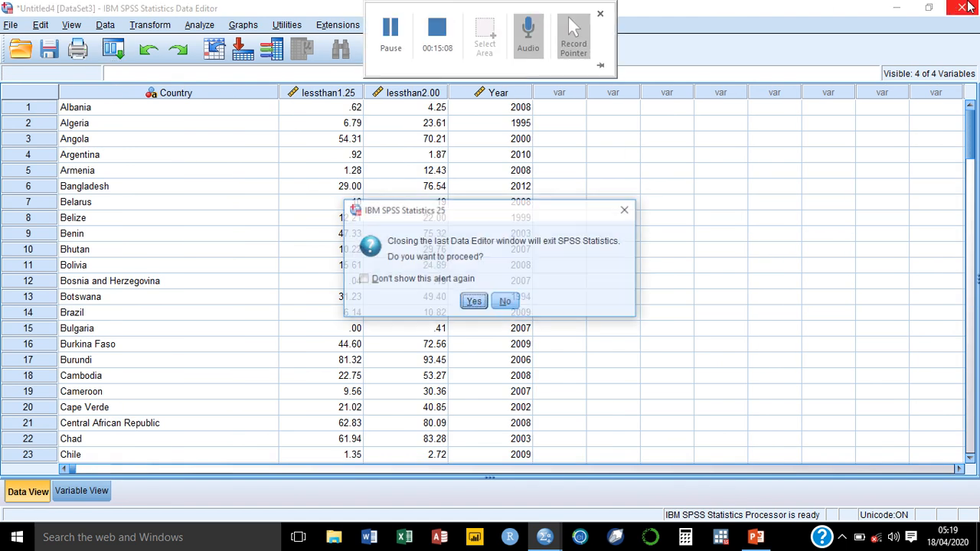
left_click(505, 305)
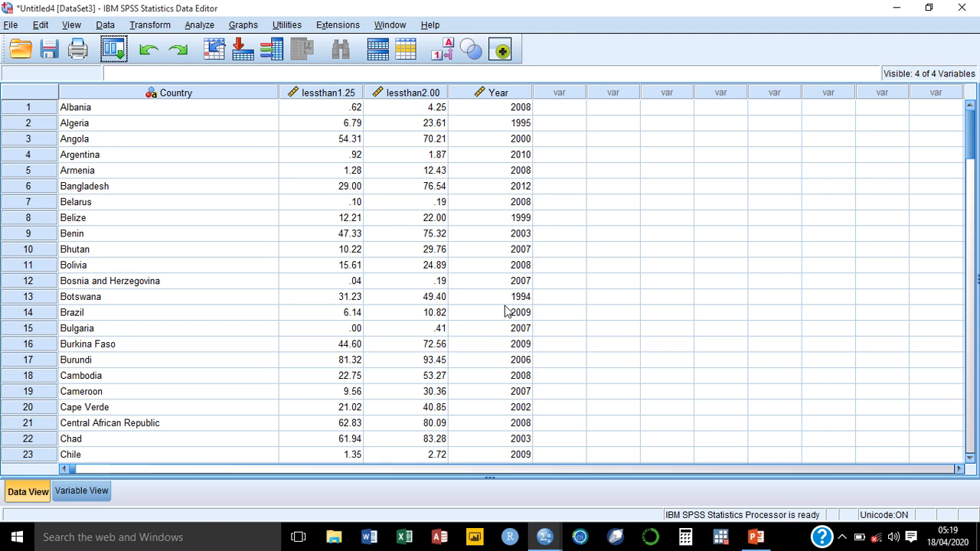
left_click(962, 7)
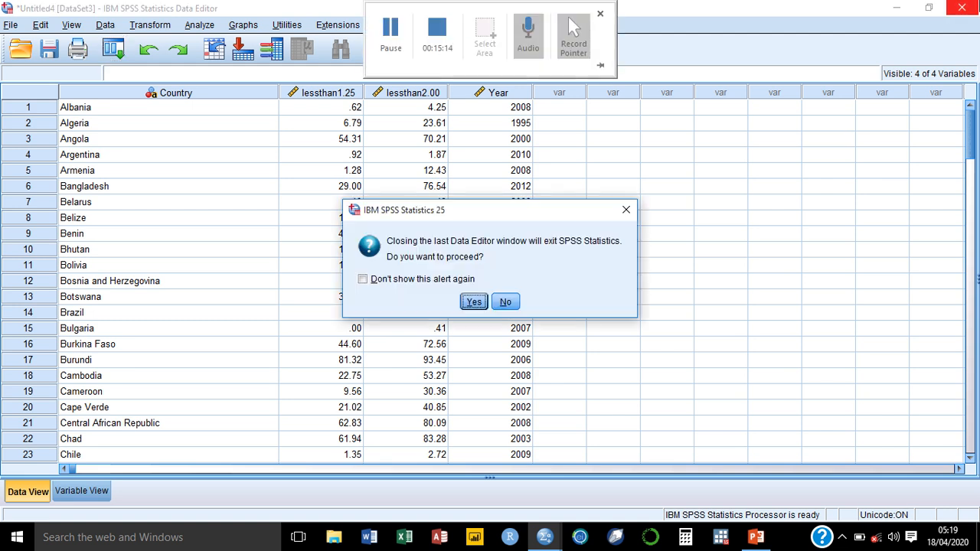
left_click(469, 303)
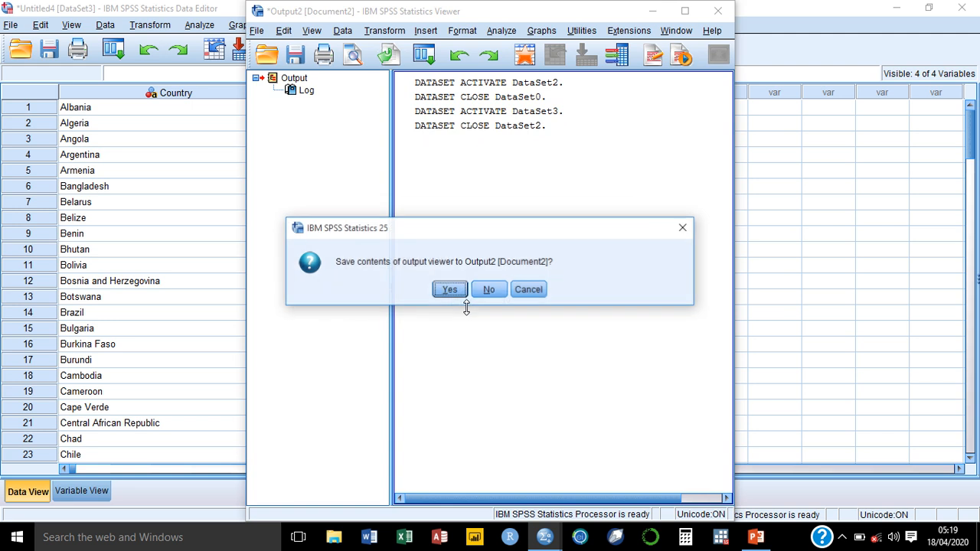
left_click(489, 290)
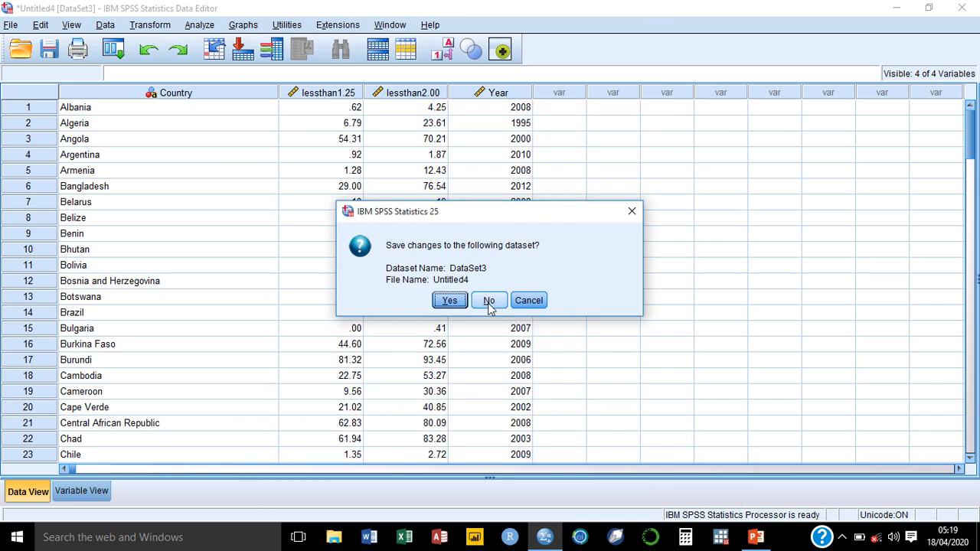
left_click(489, 301)
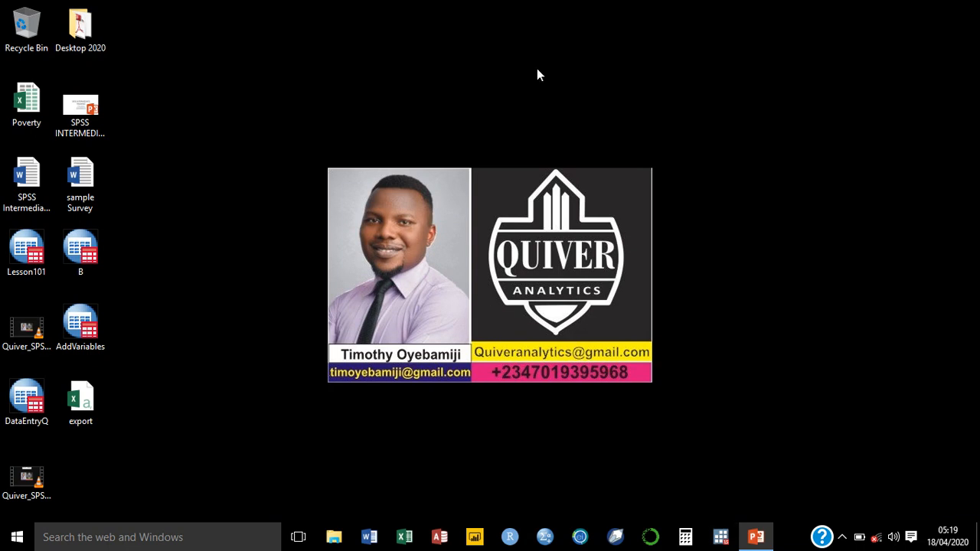
mouse_move(462, 7)
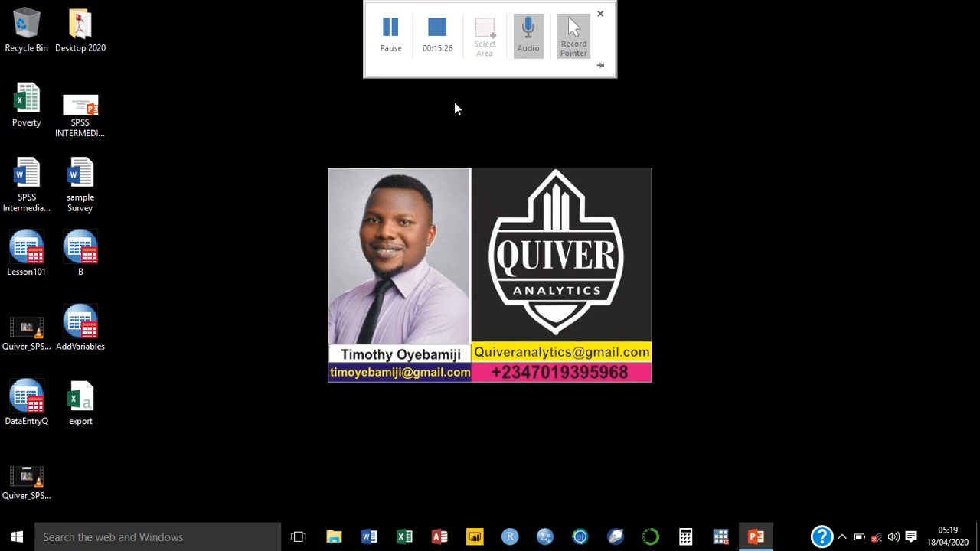